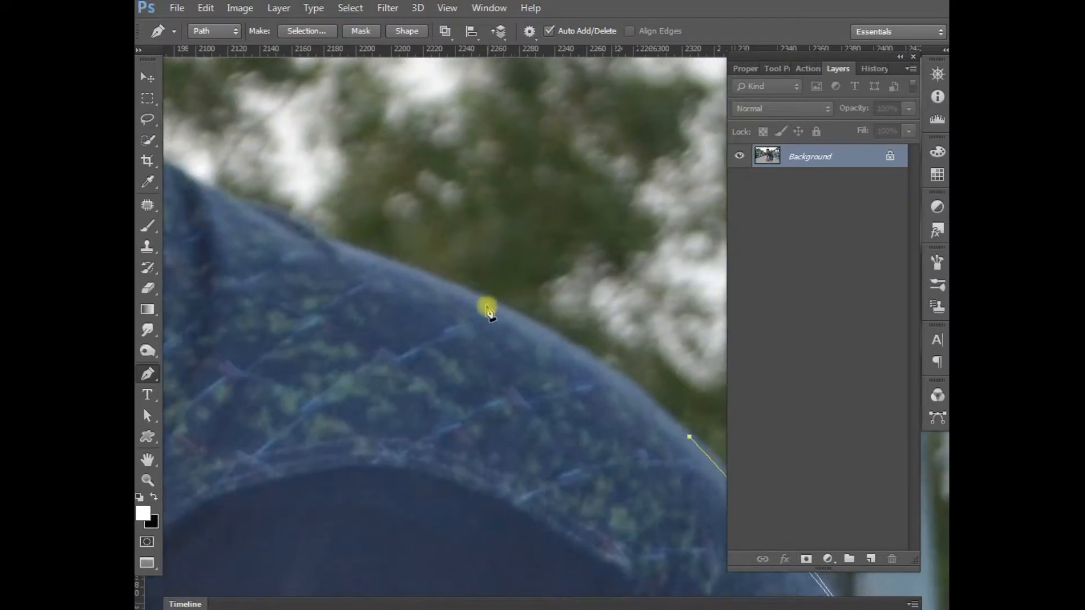
- Extend the pen path along the shoulder, up the neck and around the back of the head to the top of the hair
{"action": "left_click_drag", "start_coordinate": [273, 202], "coordinate": [496, 255]}
{"action": "left_click", "coordinate": [456, 236]}
{"action": "left_click_drag", "start_coordinate": [460, 109], "coordinate": [498, 295]}
{"action": "left_click_drag", "start_coordinate": [501, 213], "coordinate": [447, 108]}
{"action": "key", "text": "ctrl+minus"}
{"action": "left_click_drag", "start_coordinate": [398, 108], "coordinate": [461, 182]}
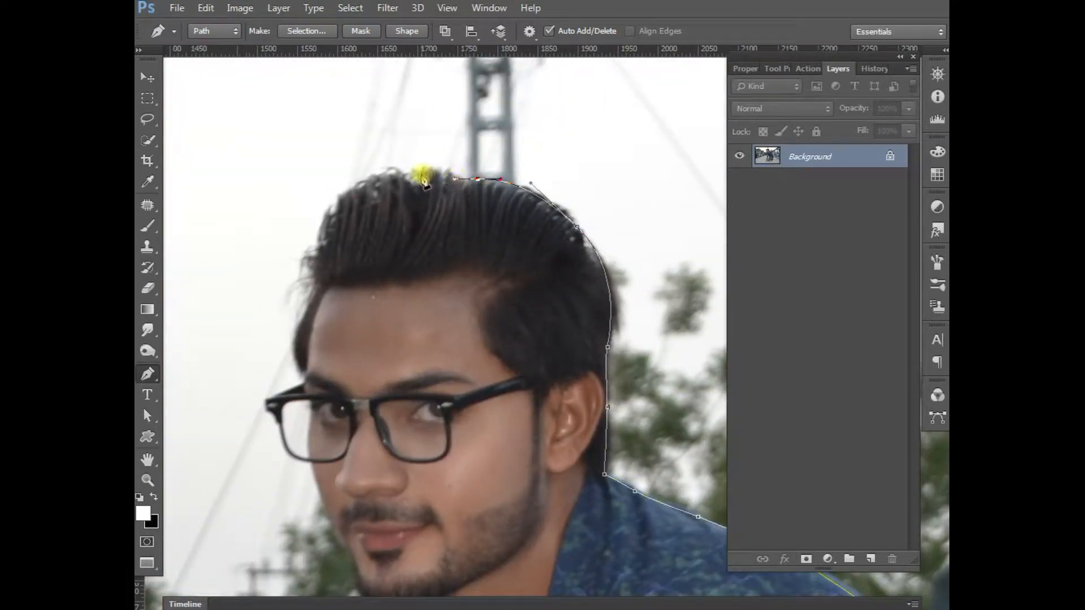
- Continue the pen path over the top of the hair and down the front hairline to the glasses' temple arm
{"action": "left_click_drag", "start_coordinate": [382, 177], "coordinate": [301, 311]}
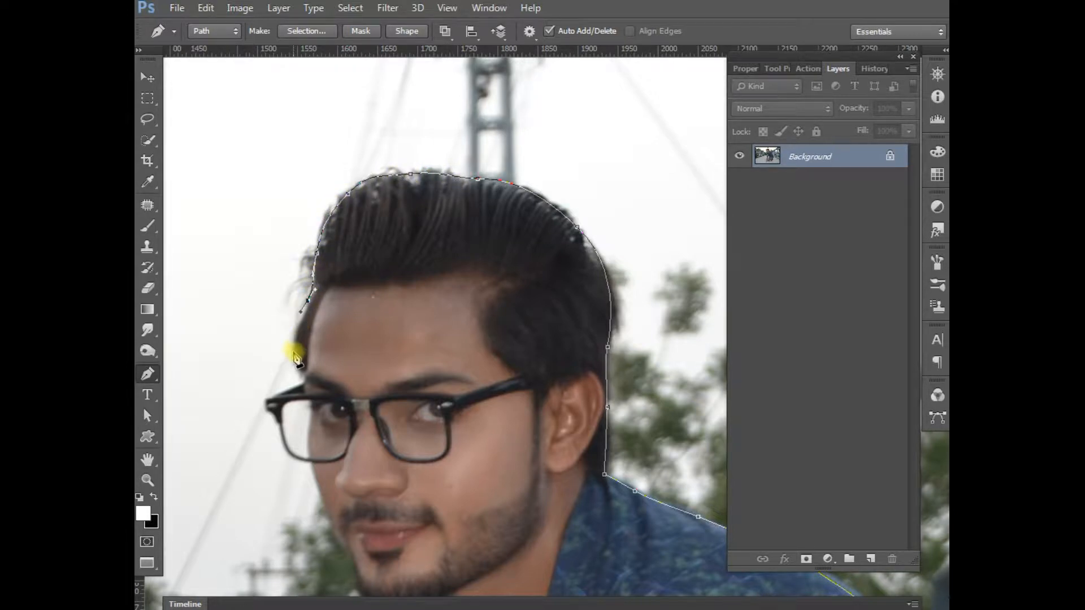
{"action": "key", "text": "ctrl+plus"}
{"action": "left_click_drag", "start_coordinate": [436, 328], "coordinate": [685, 245]}
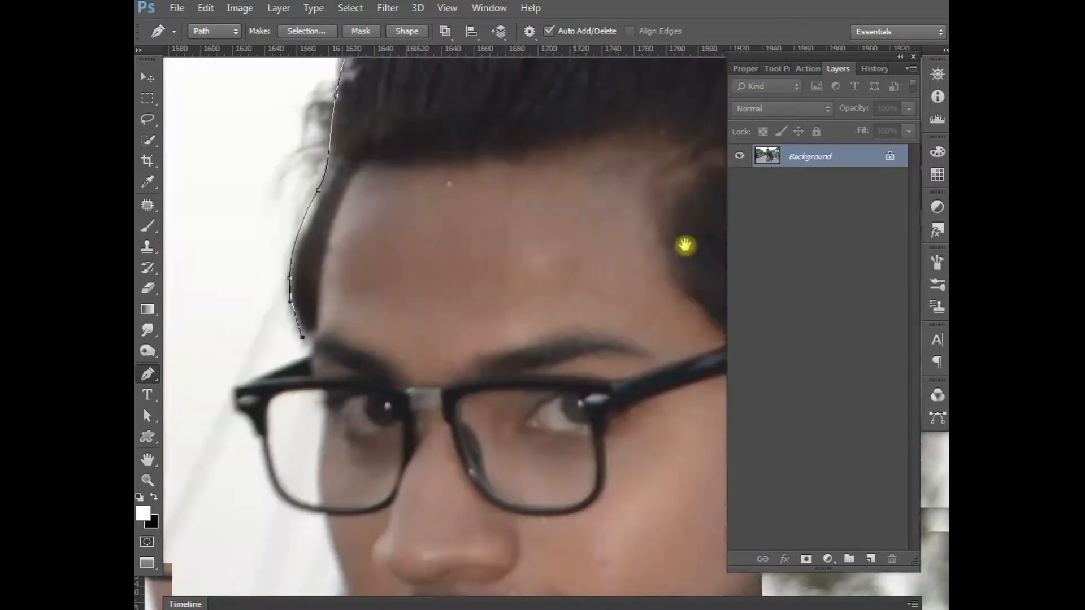
{"action": "key", "text": "ctrl+plus"}
{"action": "left_click_drag", "start_coordinate": [404, 320], "coordinate": [569, 235]}
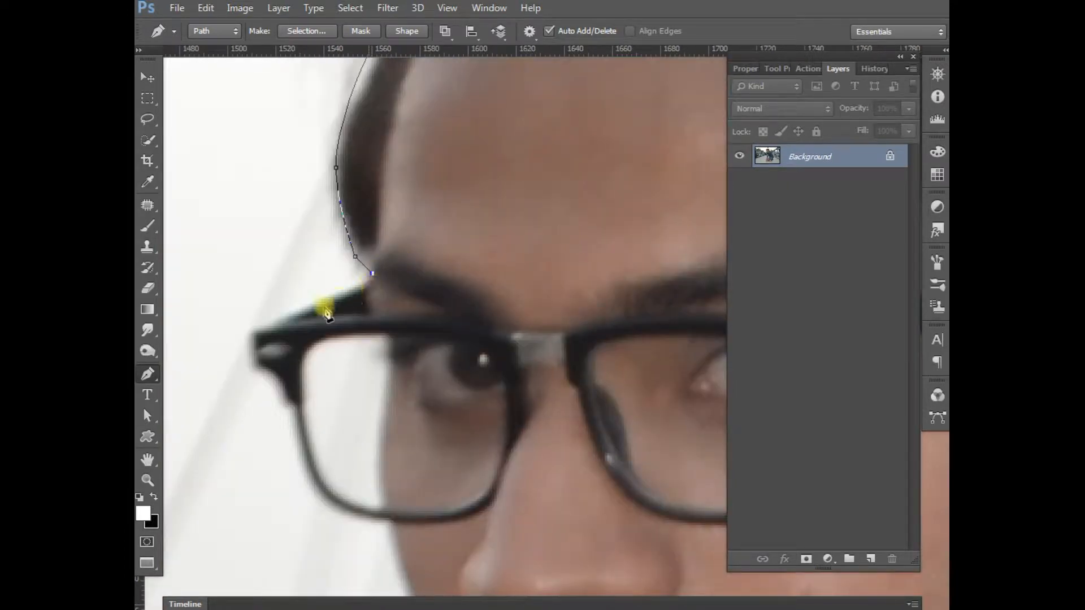
- Trace the outer edge of the glasses frame with the pen path, ending where the lens rim meets the cheek
{"action": "left_click", "coordinate": [254, 332]}
{"action": "left_click", "coordinate": [252, 365]}
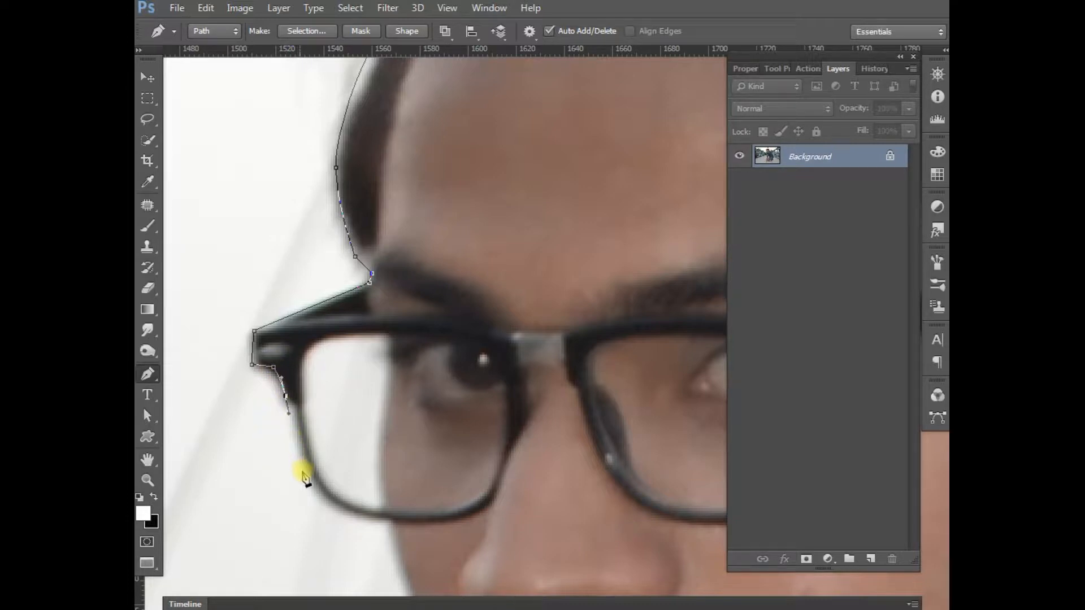
{"action": "left_click_drag", "start_coordinate": [305, 482], "coordinate": [259, 168]}
{"action": "left_click_drag", "start_coordinate": [338, 197], "coordinate": [408, 200]}
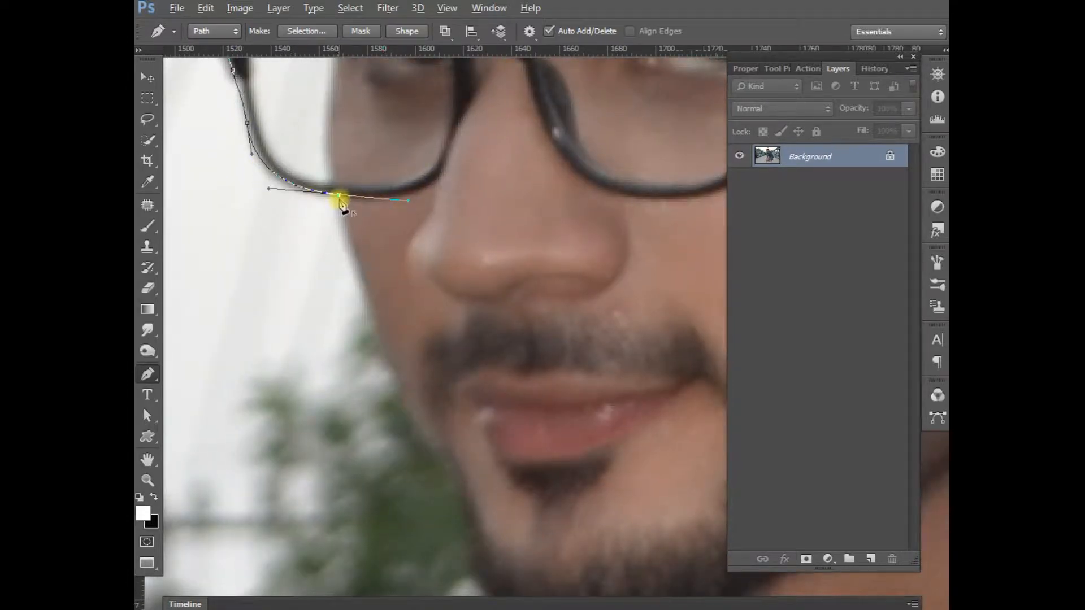
- Trace the pen path down the cheek and around the bearded chin to the jacket collar
{"action": "left_click_drag", "start_coordinate": [390, 357], "coordinate": [408, 392]}
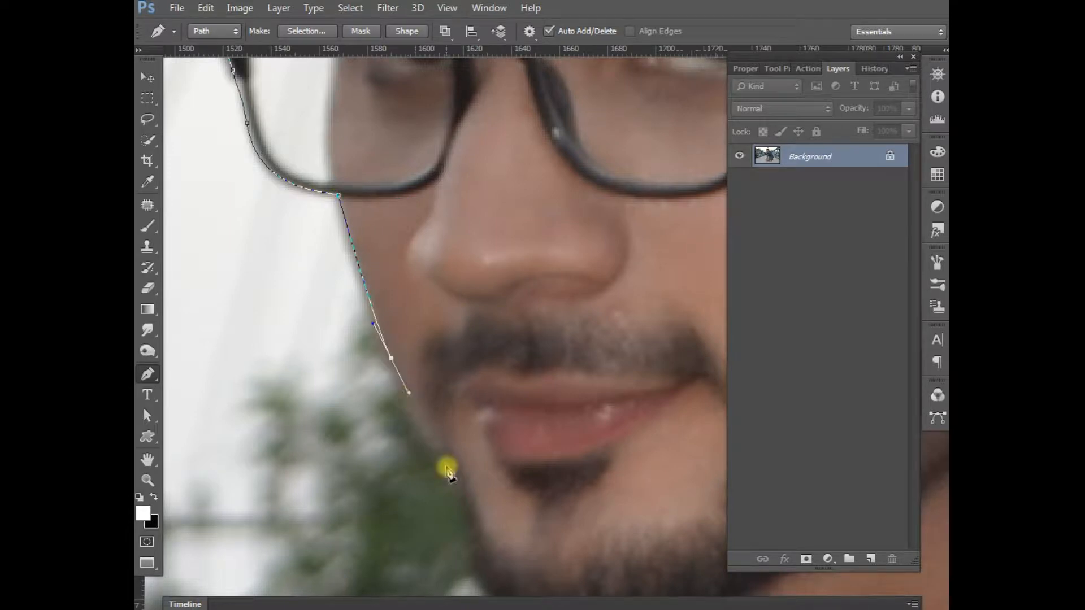
{"action": "left_click", "coordinate": [453, 473]}
{"action": "left_click_drag", "start_coordinate": [445, 447], "coordinate": [378, 247]}
{"action": "left_click_drag", "start_coordinate": [406, 347], "coordinate": [408, 368]}
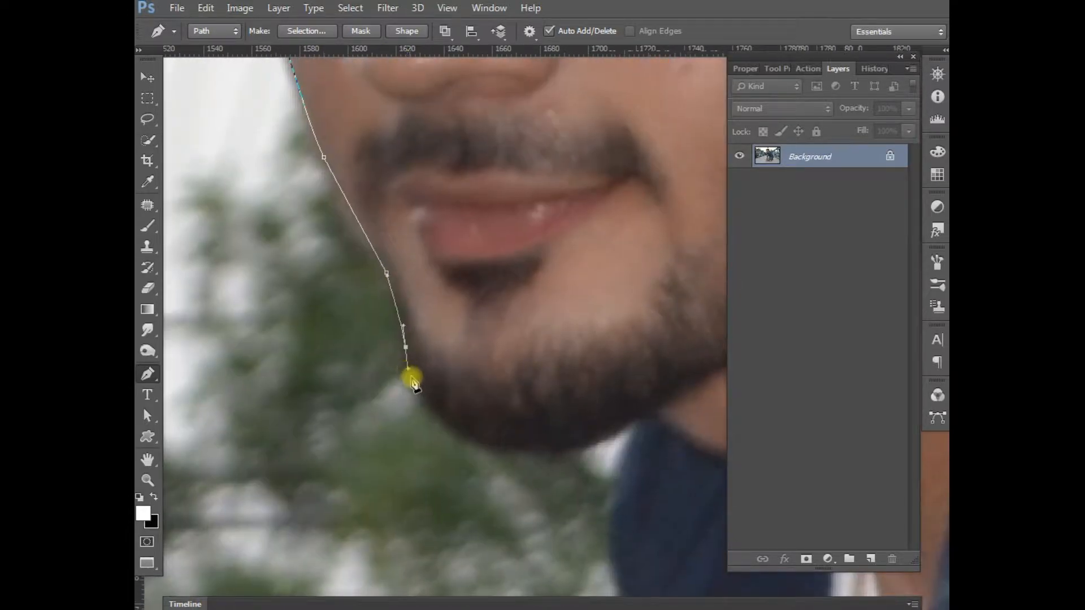
{"action": "left_click_drag", "start_coordinate": [461, 433], "coordinate": [594, 446]}
{"action": "key", "text": "ctrl+minus"}
{"action": "key", "text": "ctrl+minus"}
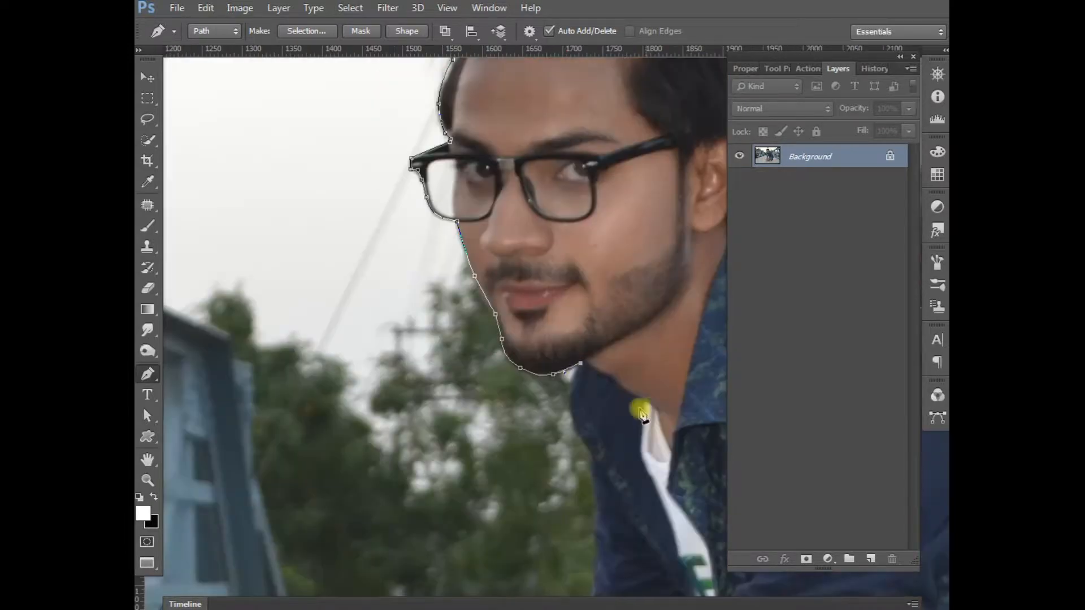
- Extend the pen path down the front edge of the jacket to the raised knee
{"action": "left_click", "coordinate": [593, 462]}
{"action": "left_click_drag", "start_coordinate": [601, 497], "coordinate": [545, 251]}
{"action": "left_click", "coordinate": [545, 282]}
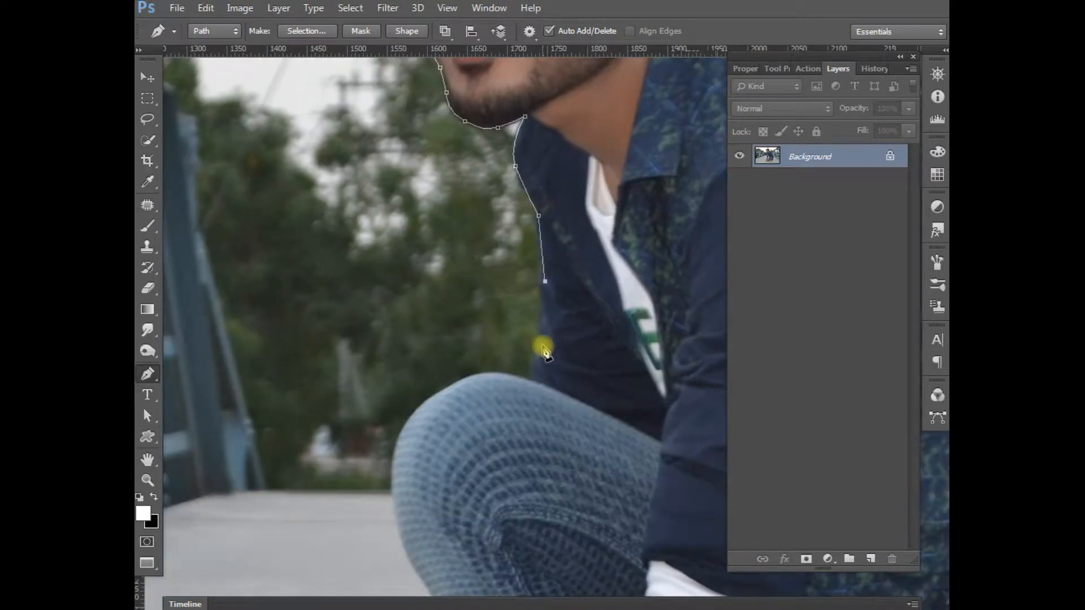
{"action": "left_click", "coordinate": [542, 349]}
{"action": "left_click_drag", "start_coordinate": [504, 391], "coordinate": [555, 301]}
- Curve the pen path around the raised knee and down the shin to the far arm, redoing the misplaced anchor
{"action": "left_click_drag", "start_coordinate": [475, 318], "coordinate": [430, 373]}
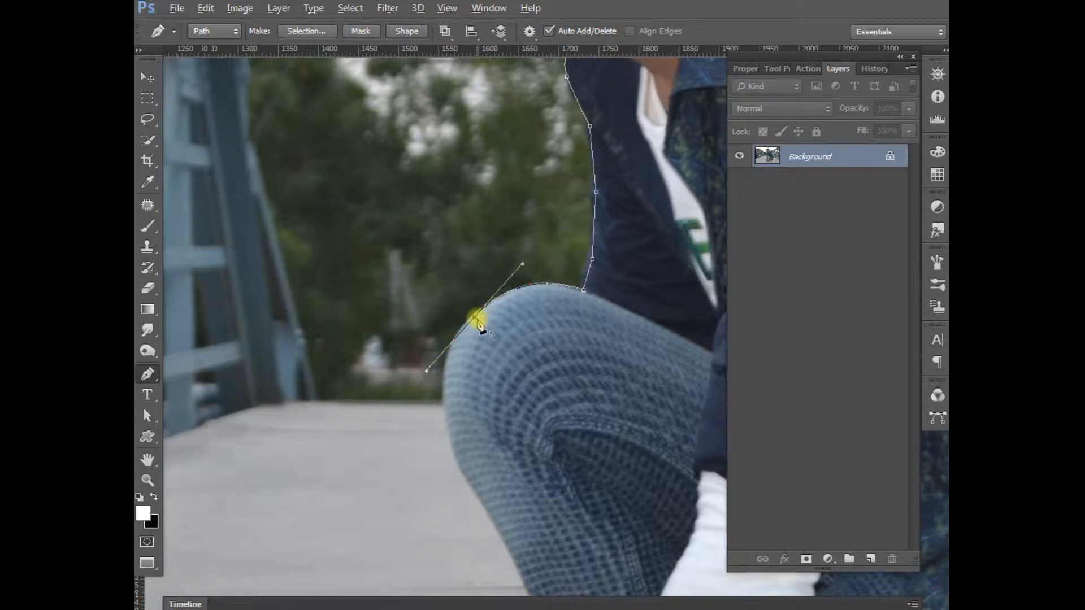
{"action": "left_click_drag", "start_coordinate": [440, 412], "coordinate": [453, 463]}
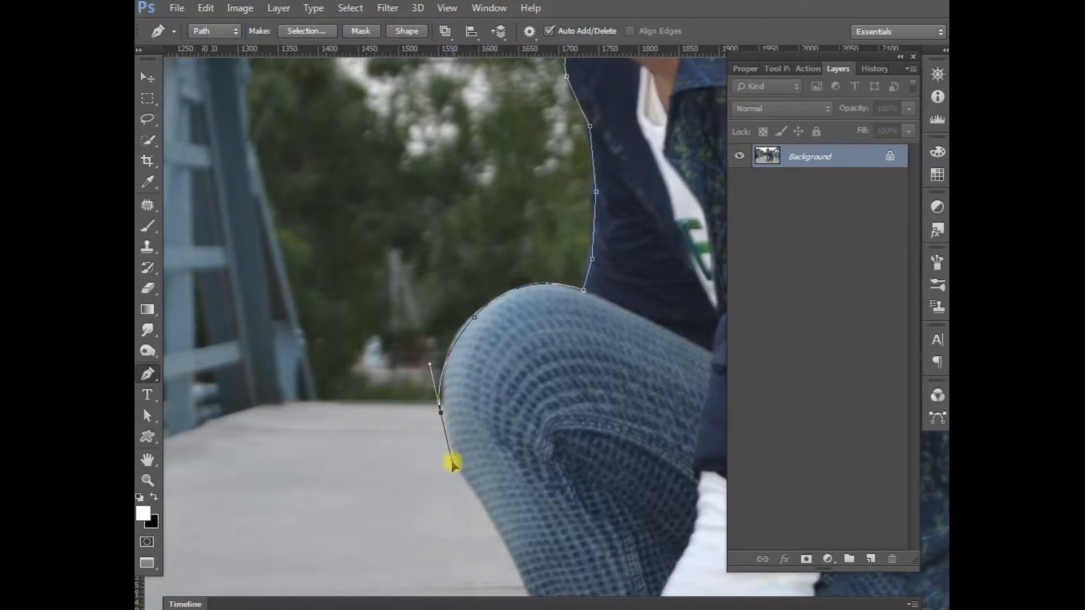
{"action": "key", "text": "ctrl+z"}
{"action": "left_click_drag", "start_coordinate": [441, 395], "coordinate": [438, 330]}
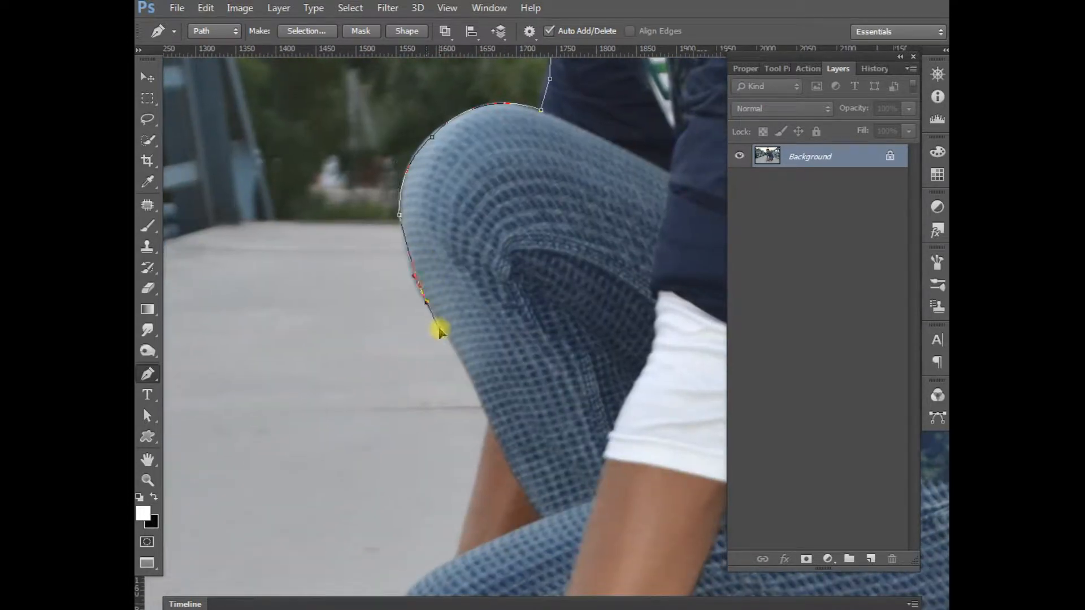
{"action": "left_click", "coordinate": [474, 390]}
{"action": "left_click", "coordinate": [489, 418]}
- Continue the pen path down the far forearm and around the lower knee to the far wrist
{"action": "left_click_drag", "start_coordinate": [488, 418], "coordinate": [450, 283]}
{"action": "left_click", "coordinate": [419, 386]}
{"action": "left_click_drag", "start_coordinate": [353, 445], "coordinate": [317, 239]}
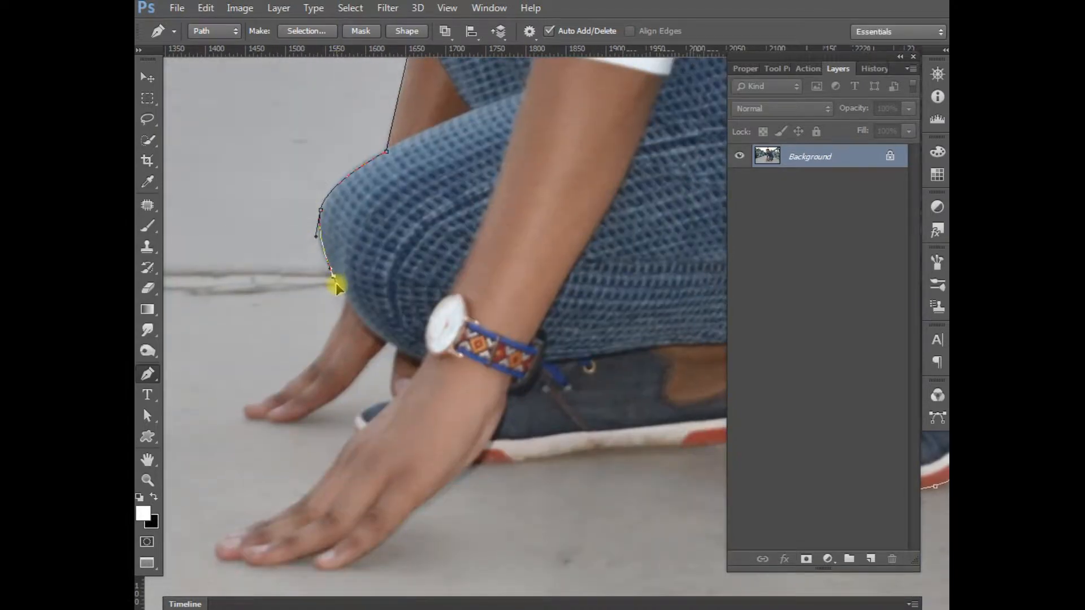
{"action": "left_click", "coordinate": [347, 296]}
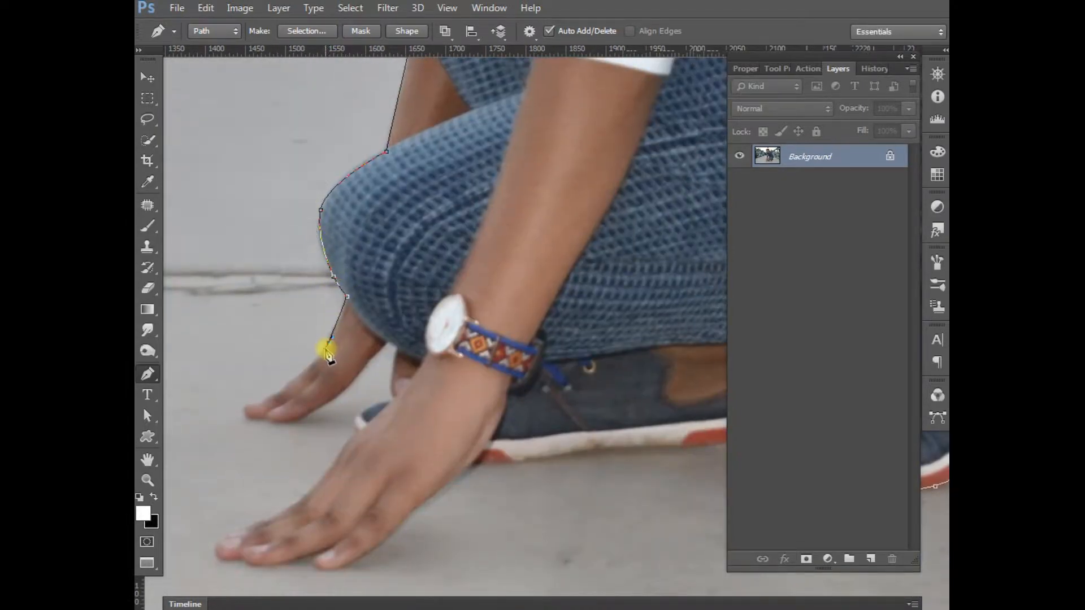
- Trace the far hand around its fingertips and back up its underside to the jeans
{"action": "key", "text": "ctrl+plus"}
{"action": "left_click_drag", "start_coordinate": [327, 350], "coordinate": [552, 230]}
{"action": "left_click_drag", "start_coordinate": [280, 296], "coordinate": [468, 282]}
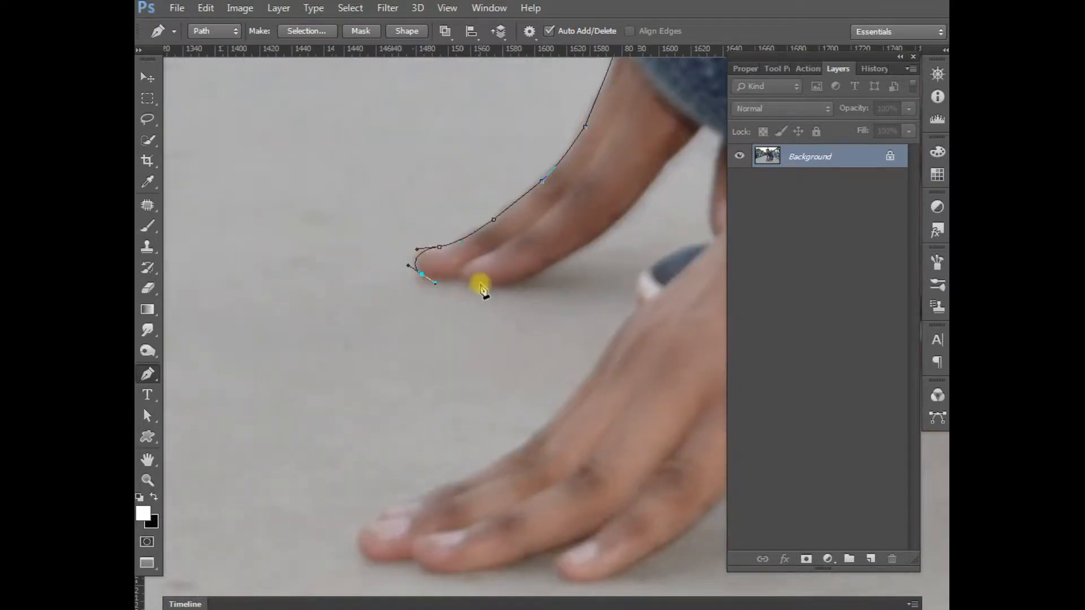
{"action": "left_click_drag", "start_coordinate": [534, 279], "coordinate": [560, 267]}
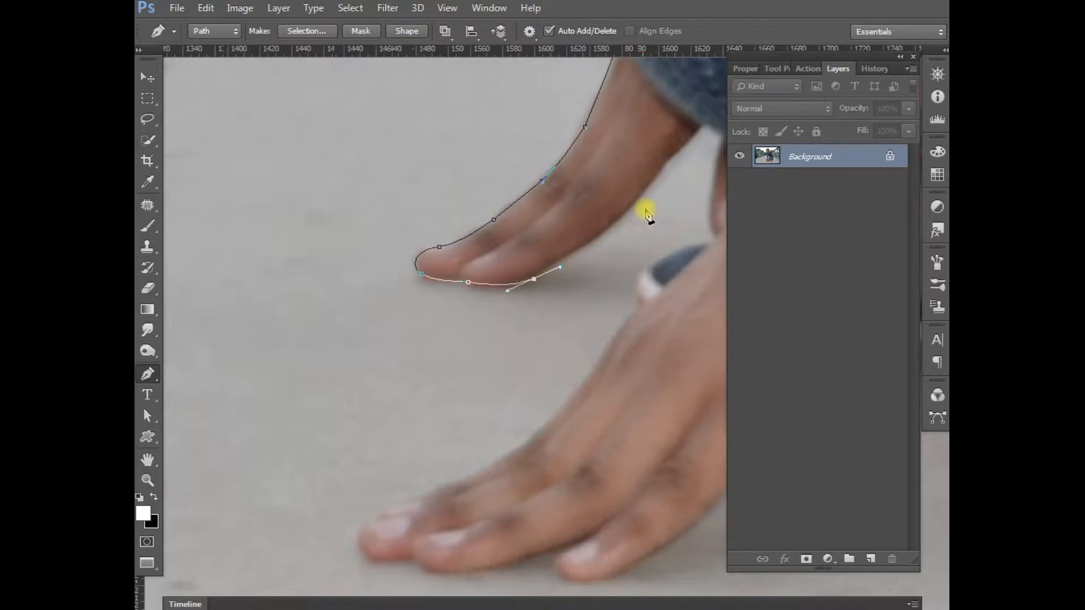
{"action": "left_click", "coordinate": [653, 180]}
{"action": "left_click", "coordinate": [676, 151]}
{"action": "left_click", "coordinate": [702, 126]}
- Trace the gap beside the far hand and around the visible shoe tip to the near hand
{"action": "left_click_drag", "start_coordinate": [702, 168], "coordinate": [421, 297]}
{"action": "left_click", "coordinate": [503, 146]}
{"action": "left_click", "coordinate": [420, 312]}
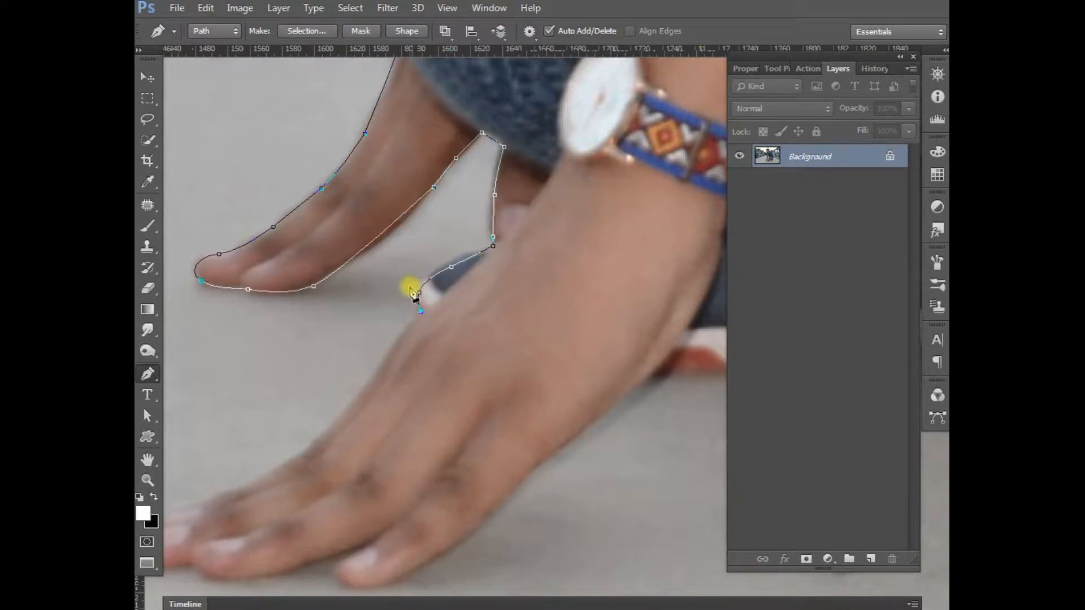
- Trace the pen path along the back of the near hand and around each of its fingertips
{"action": "left_click_drag", "start_coordinate": [368, 386], "coordinate": [366, 389]}
{"action": "left_click_drag", "start_coordinate": [327, 435], "coordinate": [394, 342]}
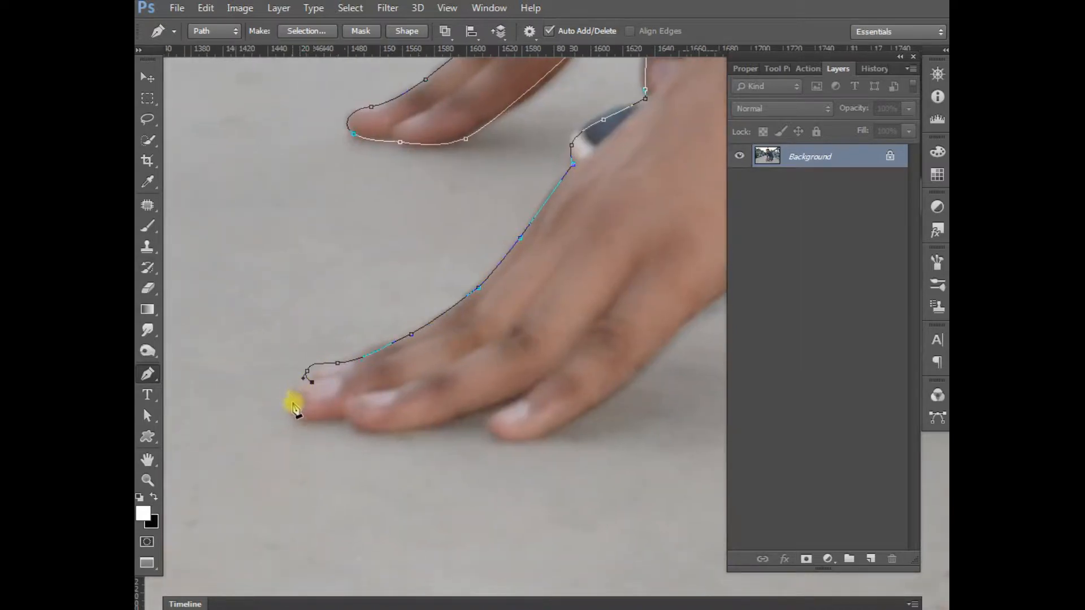
{"action": "left_click_drag", "start_coordinate": [305, 420], "coordinate": [330, 428]}
{"action": "left_click", "coordinate": [342, 418]}
{"action": "left_click_drag", "start_coordinate": [428, 432], "coordinate": [428, 429]}
{"action": "left_click", "coordinate": [497, 404]}
{"action": "left_click_drag", "start_coordinate": [547, 434], "coordinate": [579, 417]}
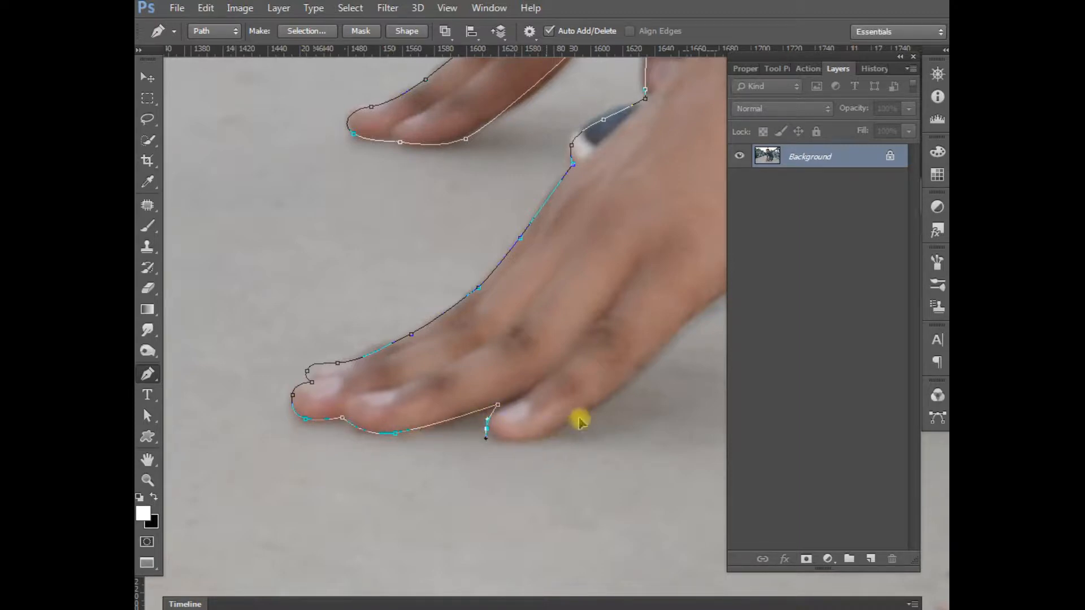
- Extend the pen path up the near hand's inner side and along the sole of the first shoe to its heel
{"action": "left_click", "coordinate": [651, 356]}
{"action": "left_click_drag", "start_coordinate": [656, 356], "coordinate": [409, 386]}
{"action": "left_click_drag", "start_coordinate": [460, 334], "coordinate": [472, 327]}
{"action": "left_click_drag", "start_coordinate": [544, 267], "coordinate": [342, 320]}
{"action": "left_click", "coordinate": [516, 280]}
{"action": "left_click_drag", "start_coordinate": [613, 285], "coordinate": [449, 295]}
{"action": "left_click_drag", "start_coordinate": [629, 268], "coordinate": [660, 259]}
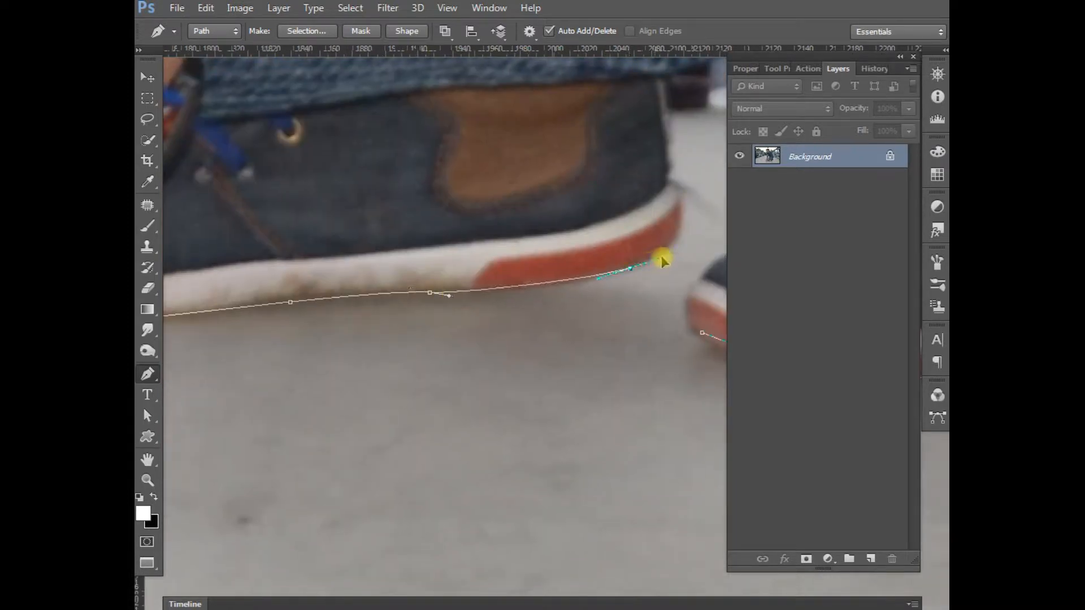
- Trace around the first shoe's heel and along the lower edge of the jeans to the other shoe
{"action": "left_click_drag", "start_coordinate": [685, 209], "coordinate": [572, 357]}
{"action": "left_click", "coordinate": [667, 173]}
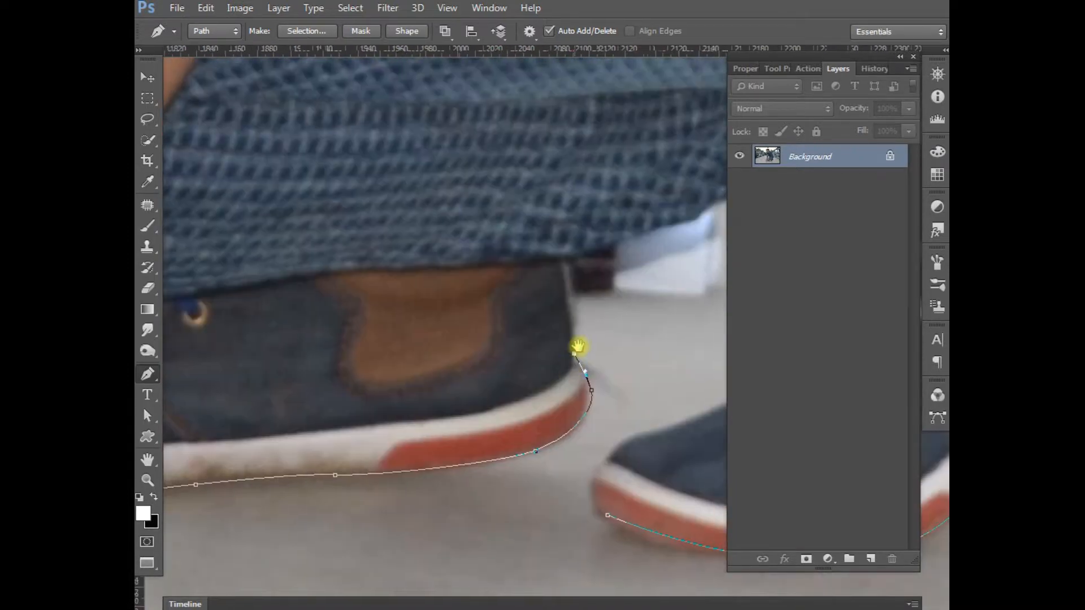
{"action": "left_click", "coordinate": [569, 265]}
{"action": "left_click_drag", "start_coordinate": [693, 228], "coordinate": [540, 286]}
{"action": "left_click_drag", "start_coordinate": [557, 274], "coordinate": [573, 276]}
{"action": "left_click_drag", "start_coordinate": [588, 279], "coordinate": [600, 280]}
{"action": "left_click", "coordinate": [612, 281]}
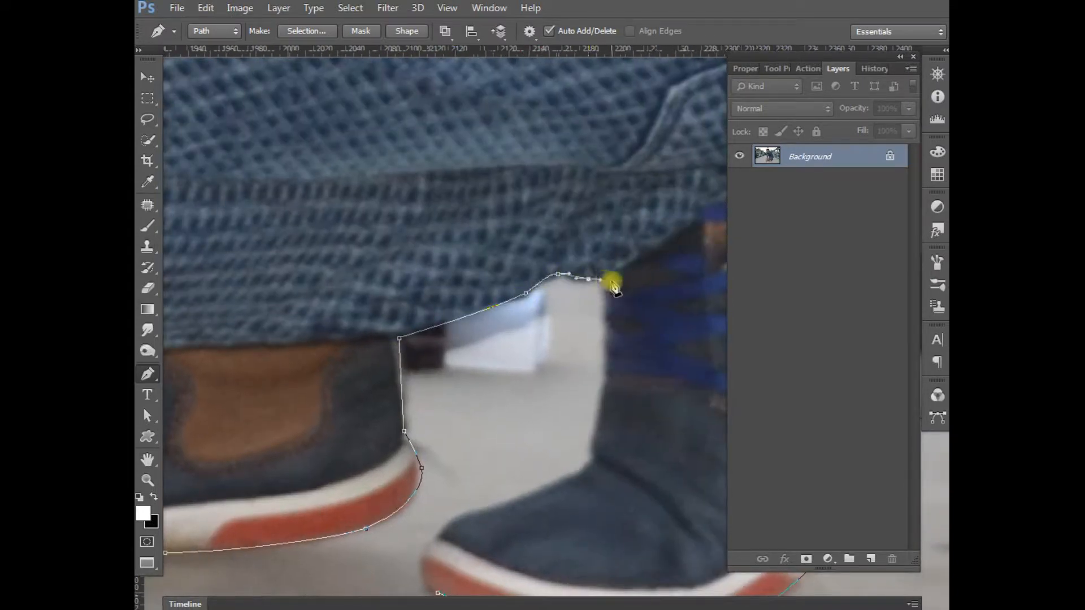
- Trace the other shoe down its front and around the toe, and close the path at its starting anchor
{"action": "left_click", "coordinate": [609, 372]}
{"action": "left_click", "coordinate": [595, 452]}
{"action": "left_click", "coordinate": [594, 464]}
{"action": "left_click_drag", "start_coordinate": [525, 495], "coordinate": [372, 308]}
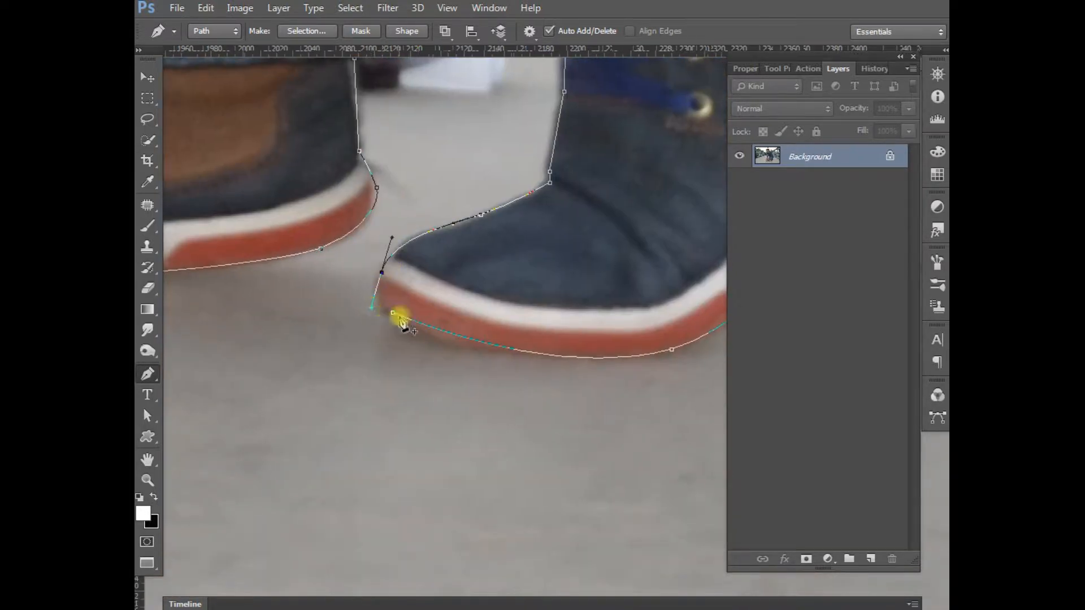
{"action": "left_click", "coordinate": [394, 316]}
- Convert the closed path into a selection and fit the whole image on screen
{"action": "key", "text": "z"}
{"action": "right_click", "coordinate": [425, 292]}
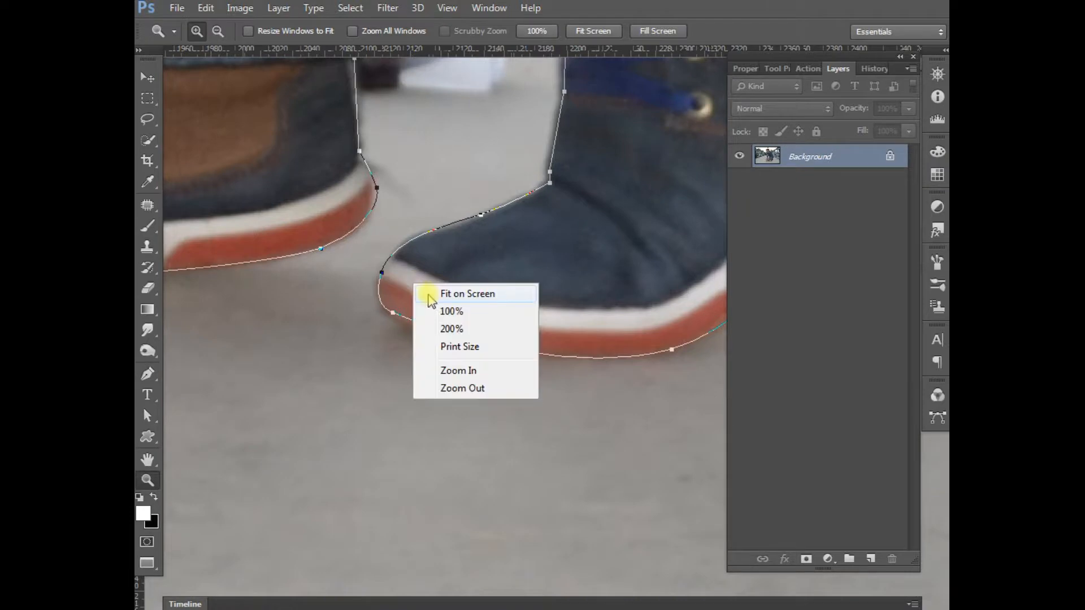
{"action": "left_click", "coordinate": [449, 293]}
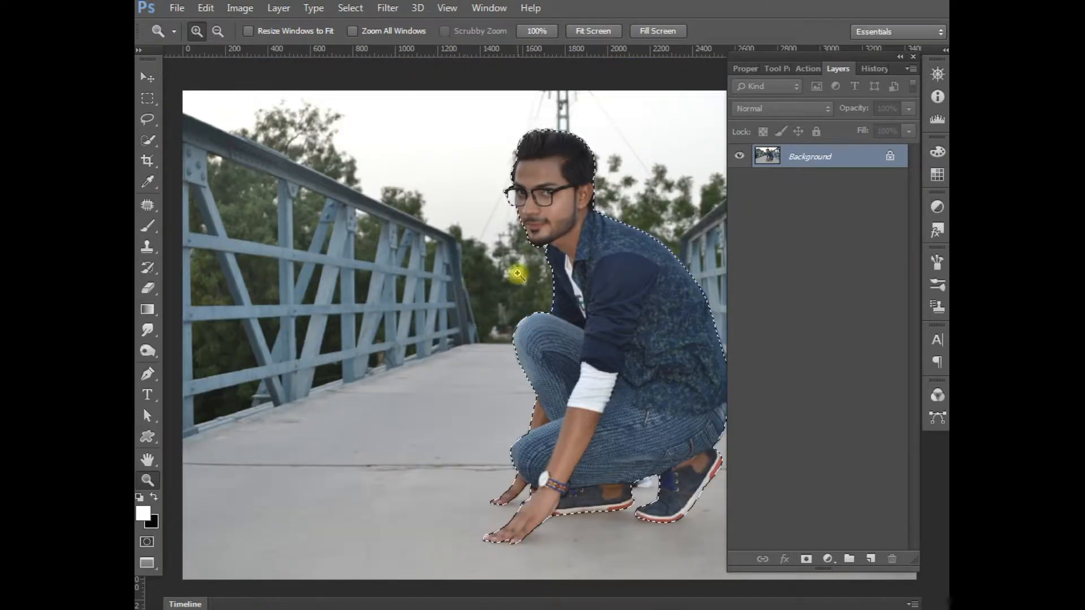
{"action": "key", "text": "p"}
{"action": "right_click", "coordinate": [521, 238]}
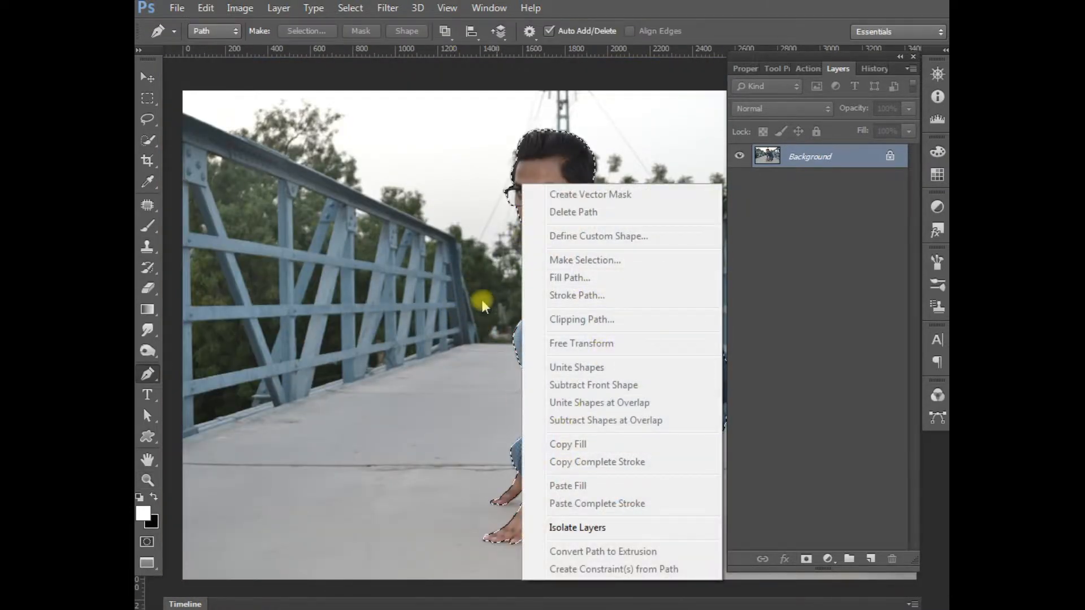
{"action": "left_click", "coordinate": [475, 247]}
- Feather the selection around the man with a radius of 1
{"action": "key", "text": "w"}
{"action": "right_click", "coordinate": [496, 223]}
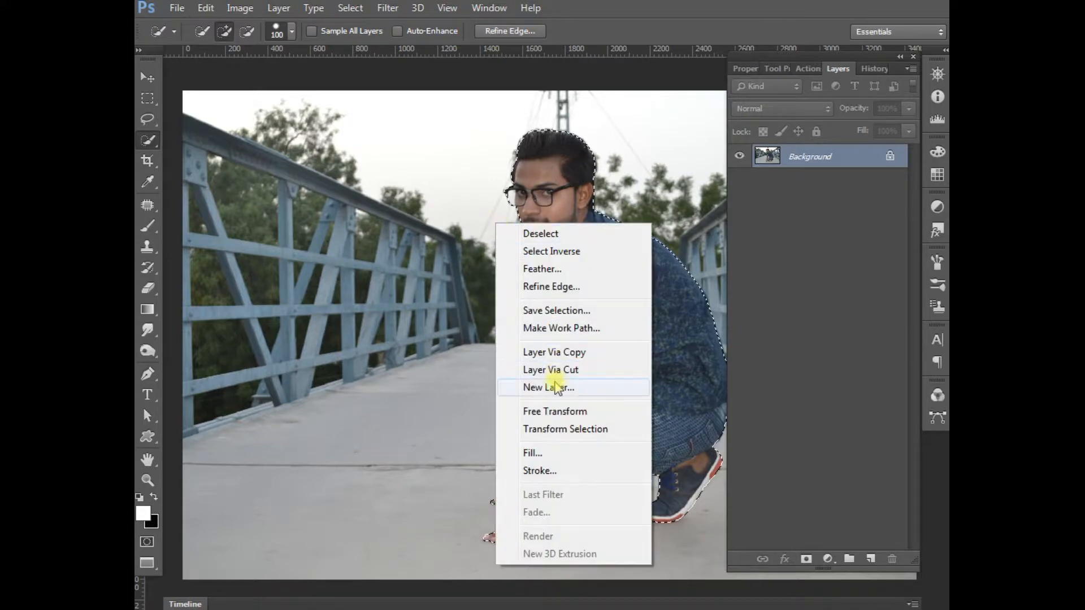
{"action": "left_click", "coordinate": [560, 267]}
{"action": "type", "text": "1"}
{"action": "key", "text": "Return"}
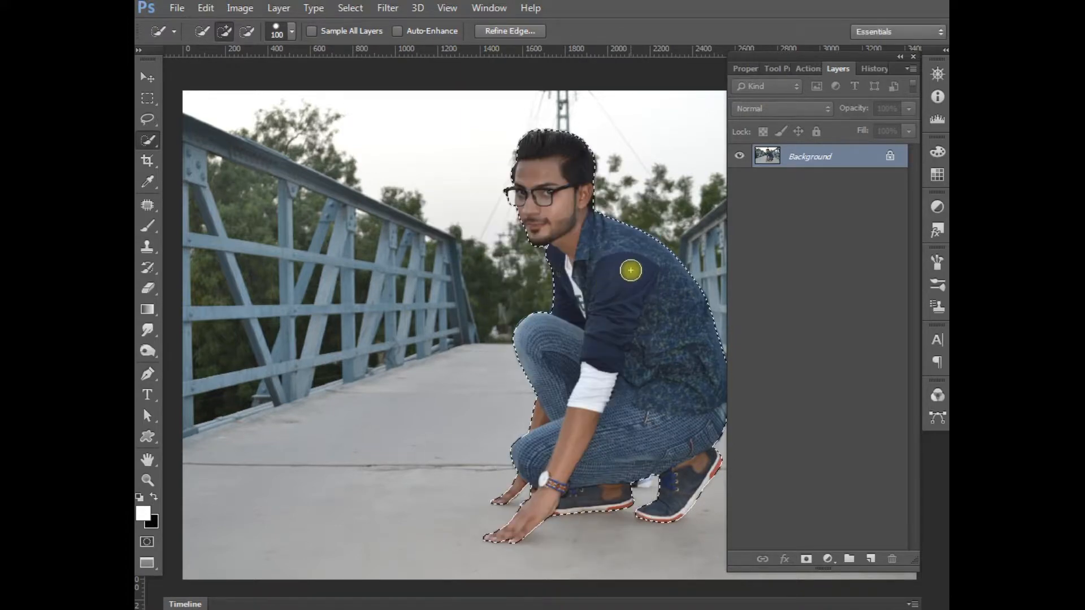
- Convert the Background into a regular layer and delete everything outside the man using the inverted selection
{"action": "double_click", "coordinate": [816, 161]}
{"action": "key", "text": "Return"}
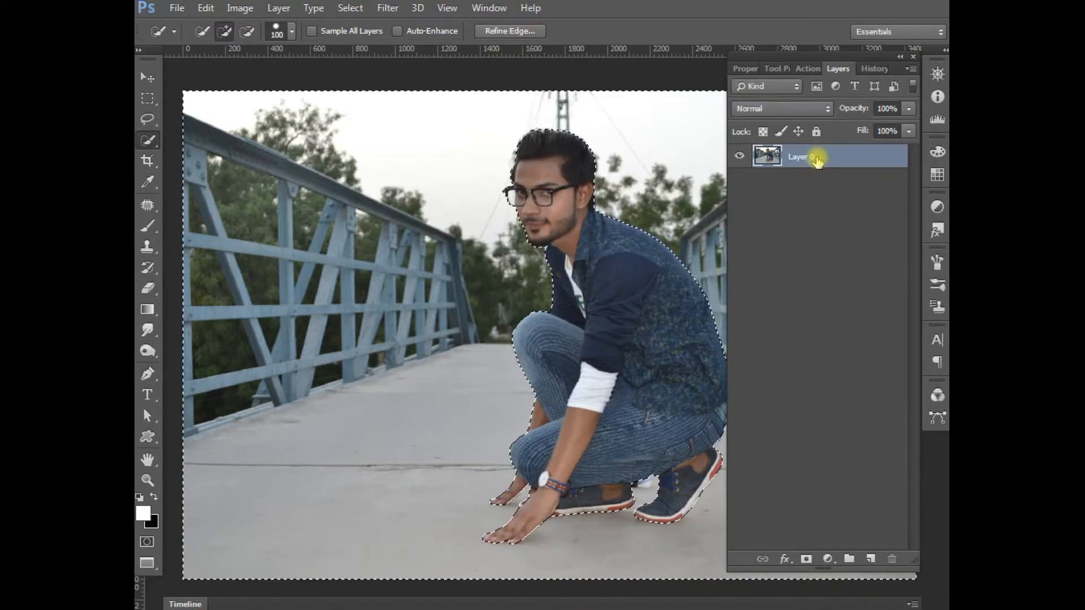
{"action": "key", "text": "Delete"}
{"action": "key", "text": "ctrl+d"}
{"action": "left_click_drag", "start_coordinate": [644, 336], "coordinate": [567, 358]}
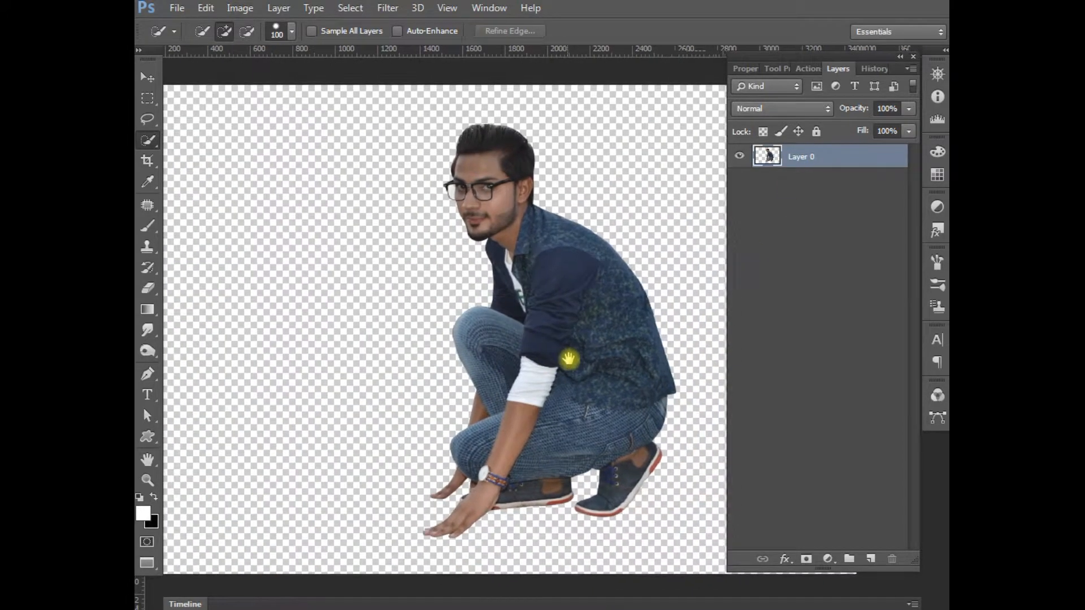
- Rotate the whole canvas 90° counterclockwise
{"action": "key", "text": "z"}
{"action": "right_click", "coordinate": [488, 265]}
{"action": "left_click", "coordinate": [497, 274]}
{"action": "key", "text": "ctrl+minus"}
{"action": "key", "text": "ctrl+minus"}
{"action": "left_click_drag", "start_coordinate": [565, 399], "coordinate": [502, 402]}
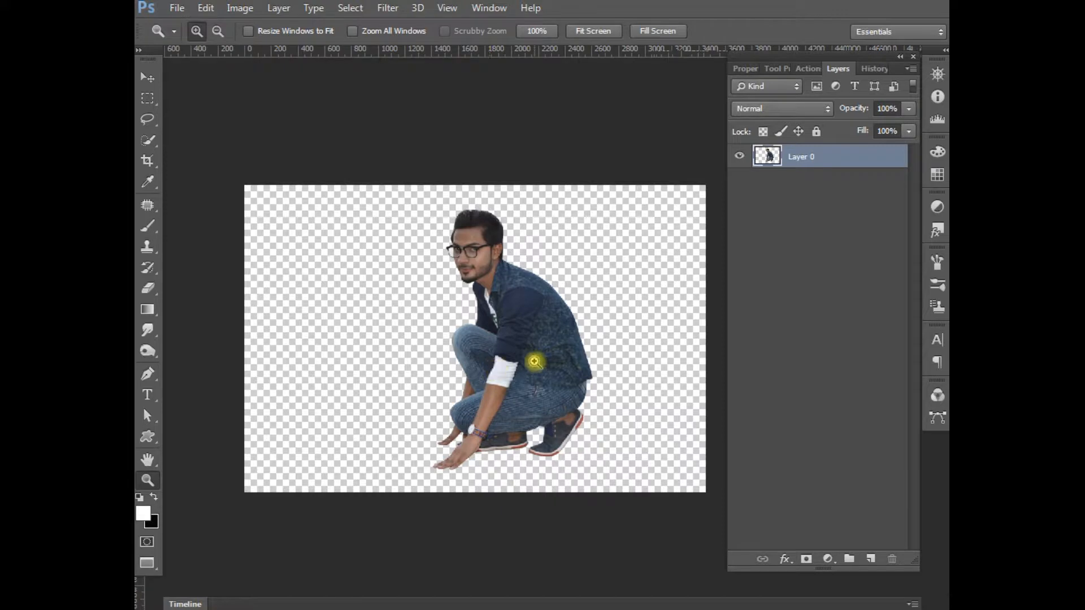
{"action": "left_click", "coordinate": [239, 8]}
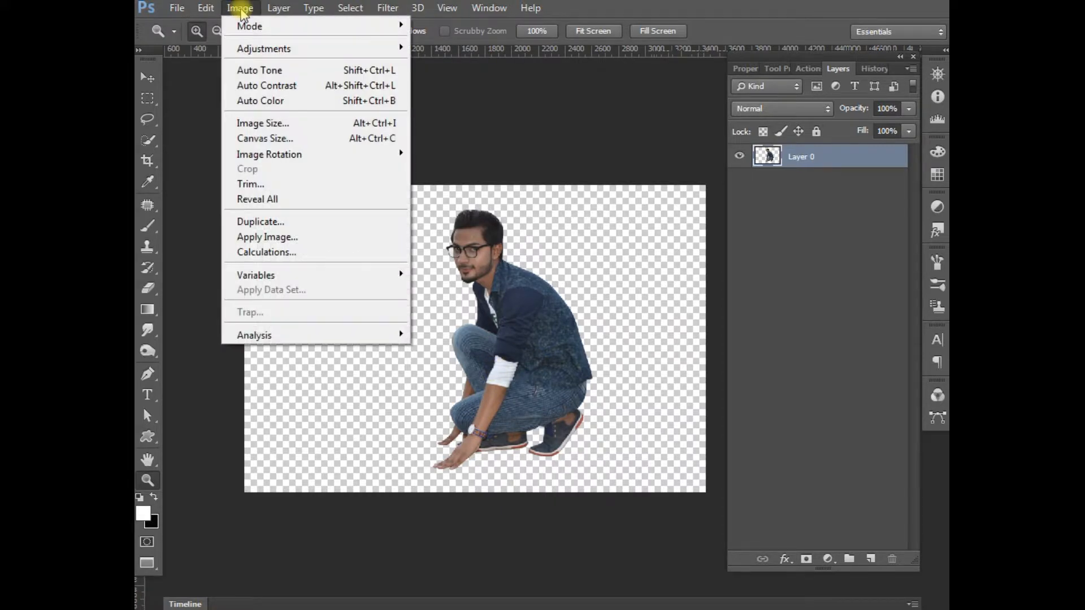
{"action": "mouse_move", "coordinate": [286, 154]}
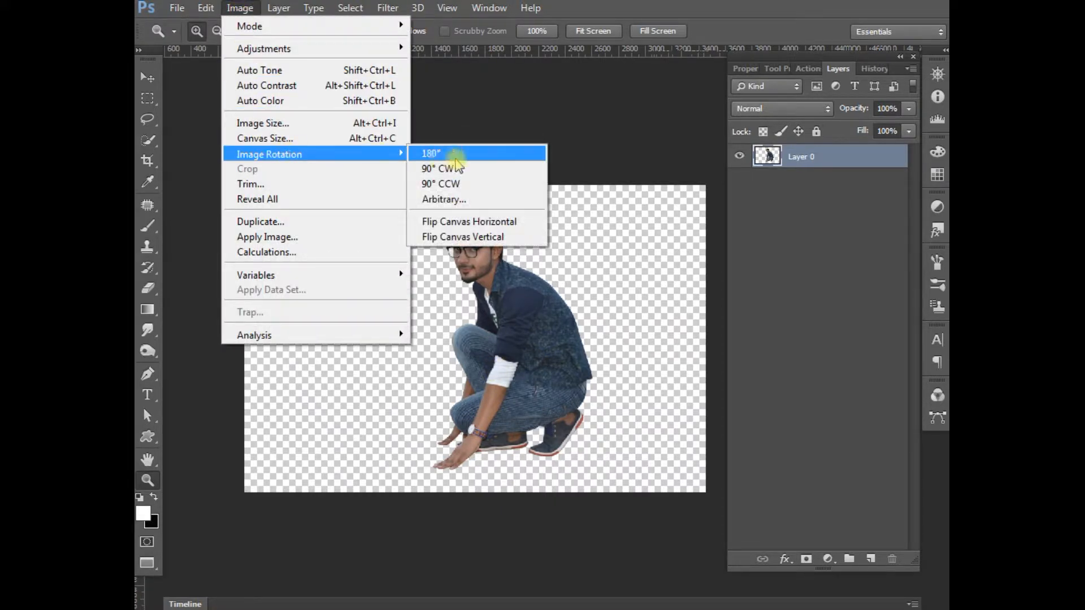
{"action": "left_click", "coordinate": [469, 182]}
- Rotate the man's layer 90° clockwise so he is upright and shift him toward the lower right of the canvas
{"action": "key", "text": "ctrl+t"}
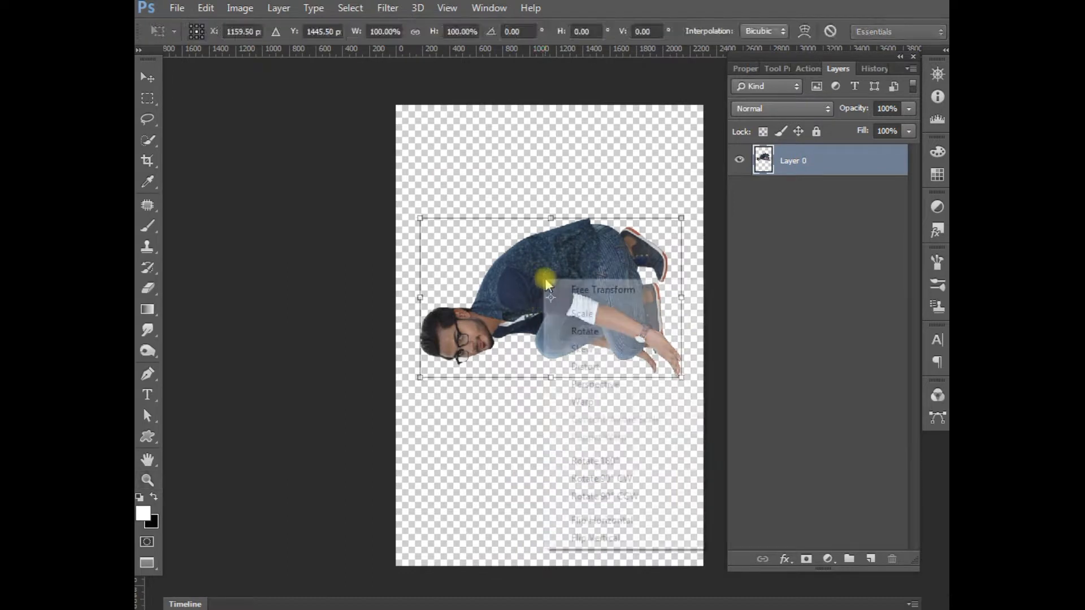
{"action": "right_click", "coordinate": [544, 278]}
{"action": "left_click", "coordinate": [627, 479]}
{"action": "key", "text": "Return"}
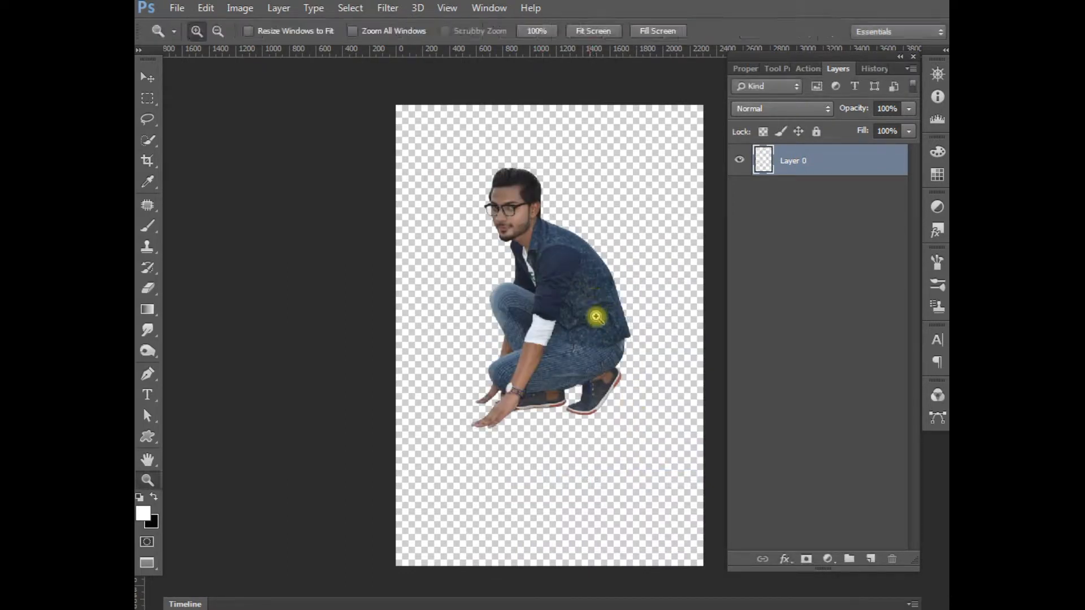
{"action": "left_click_drag", "start_coordinate": [596, 308], "coordinate": [618, 353]}
- Scale the man down slightly with Free Transform and place him in the lower-right part of the canvas
{"action": "key", "text": "ctrl+t"}
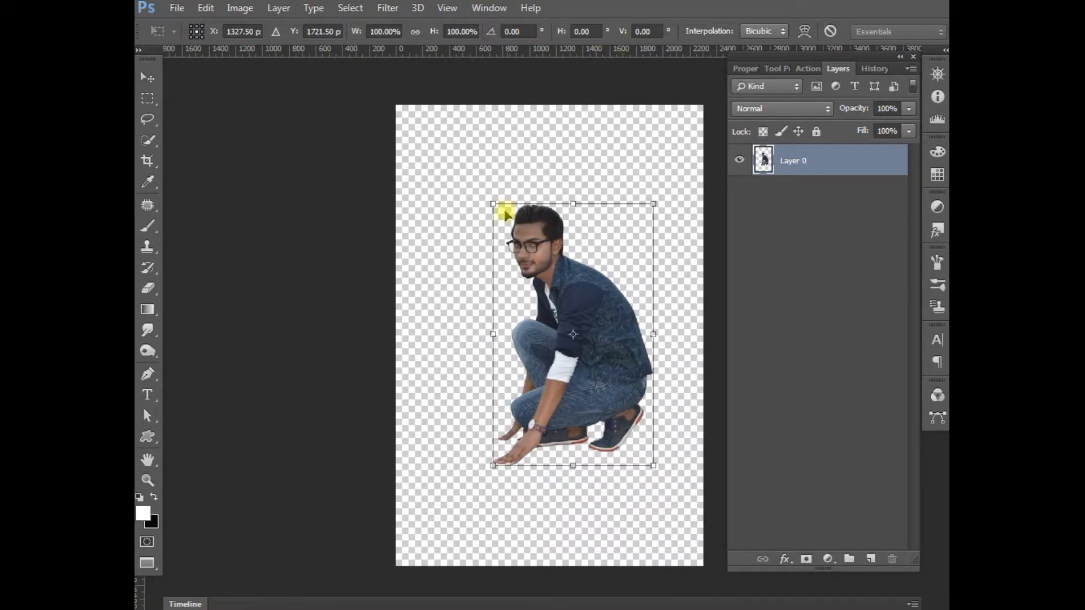
{"action": "left_click_drag", "start_coordinate": [492, 205], "coordinate": [509, 235]}
{"action": "key", "text": "Return"}
{"action": "left_click_drag", "start_coordinate": [588, 395], "coordinate": [588, 395]}
- Brighten the man with Levels, setting the RGB input values to 9, 1.36 and 210
{"action": "key", "text": "ctrl+l"}
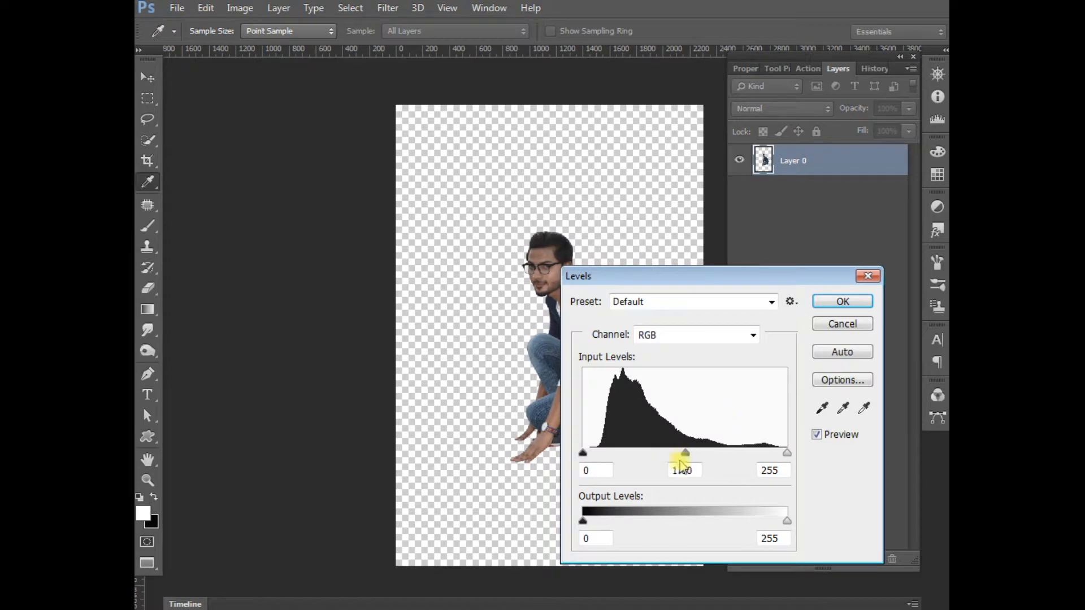
{"action": "left_click_drag", "start_coordinate": [673, 455], "coordinate": [679, 460]}
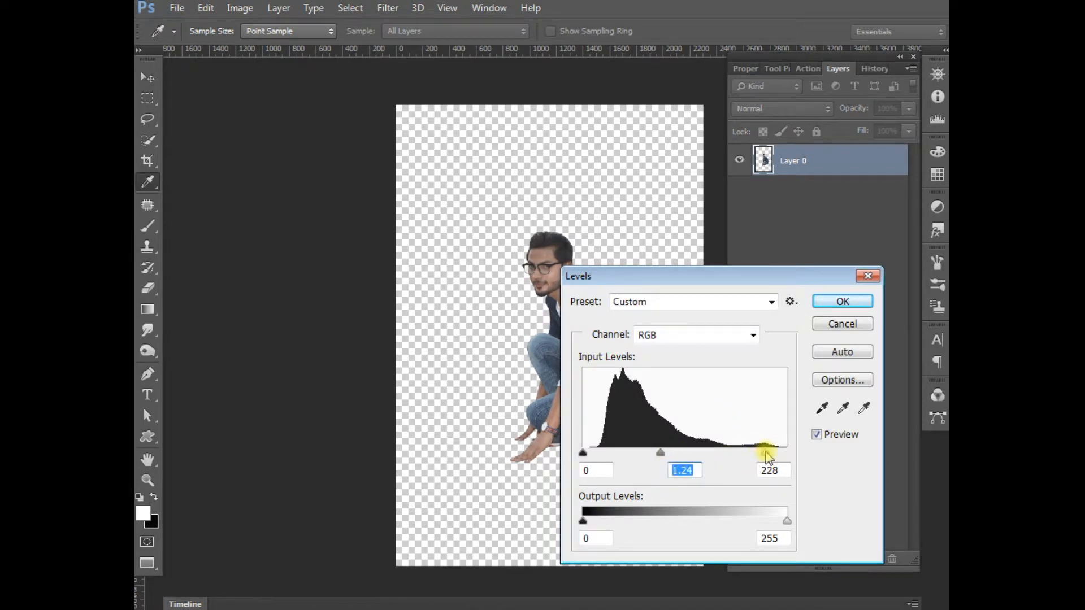
{"action": "left_click_drag", "start_coordinate": [766, 454], "coordinate": [763, 454]}
{"action": "left_click", "coordinate": [751, 455]}
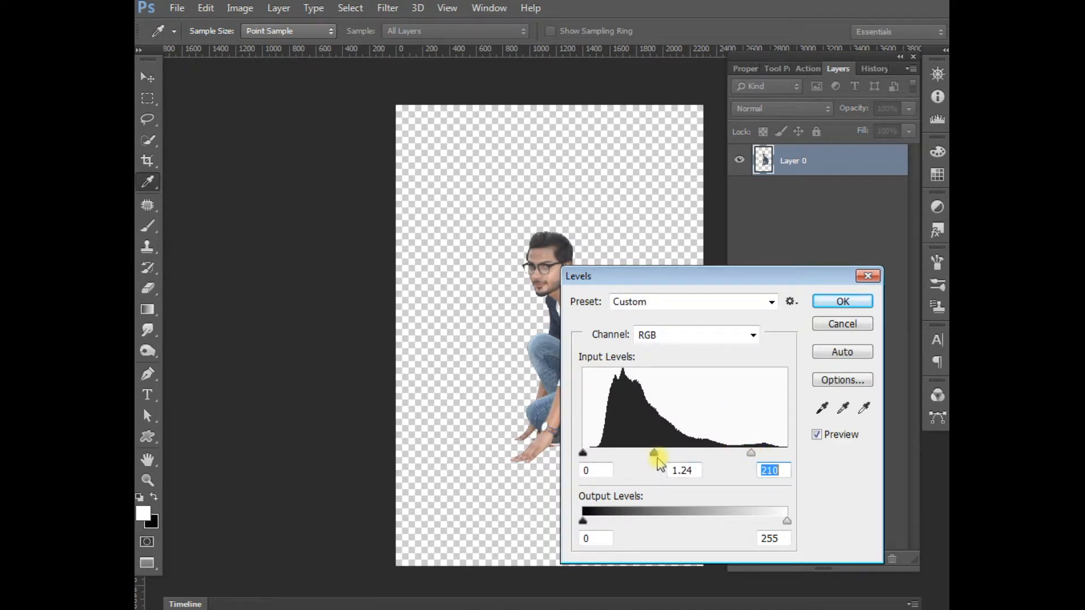
{"action": "left_click_drag", "start_coordinate": [649, 455], "coordinate": [648, 456]}
{"action": "left_click_drag", "start_coordinate": [682, 280], "coordinate": [753, 285]}
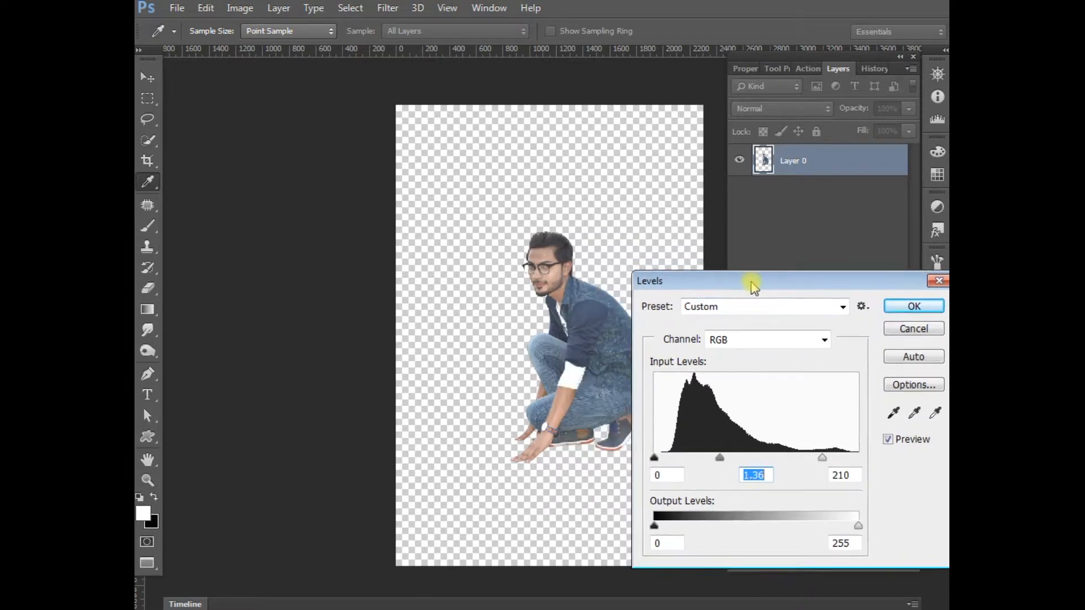
{"action": "left_click_drag", "start_coordinate": [655, 457], "coordinate": [662, 458]}
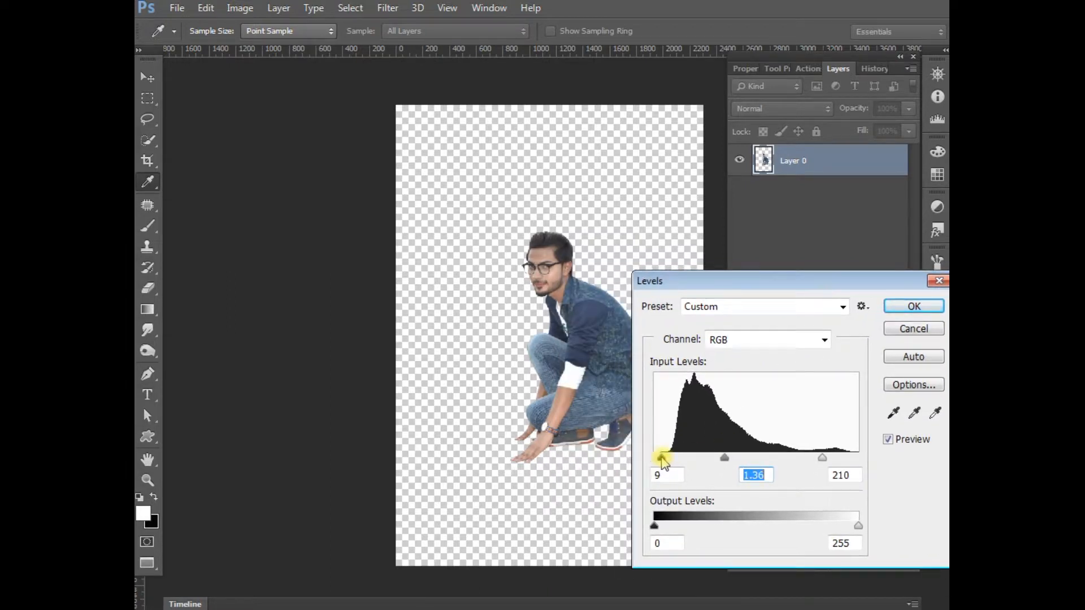
{"action": "key", "text": "Return"}
- Move the man slightly down, shrink him a little more with Free Transform and nudge him up
{"action": "key", "text": "v"}
{"action": "left_click_drag", "start_coordinate": [614, 421], "coordinate": [618, 436]}
{"action": "key", "text": "ctrl+t"}
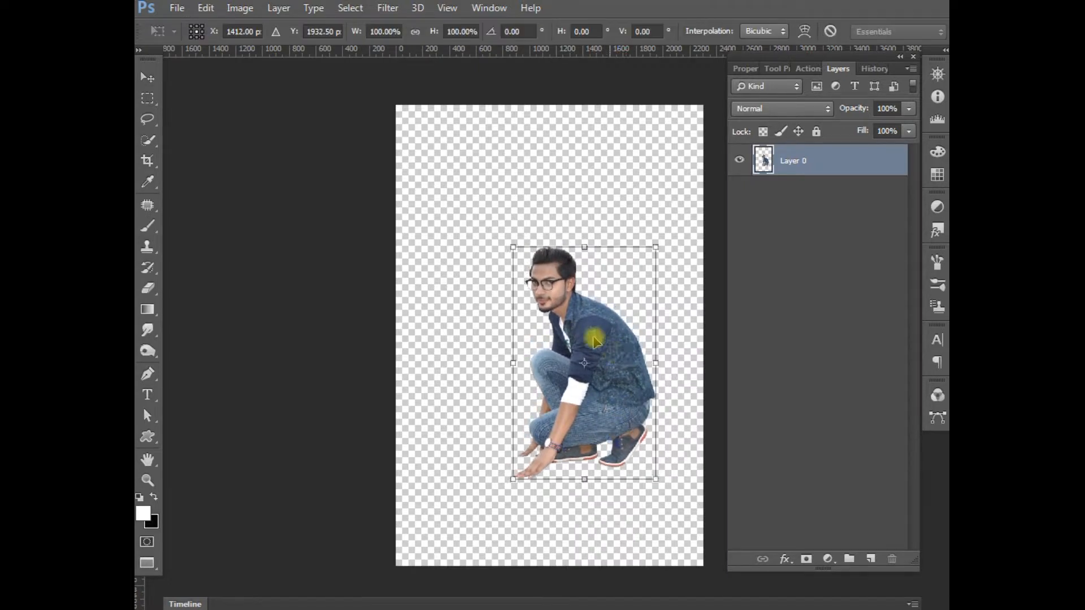
{"action": "left_click_drag", "start_coordinate": [514, 249], "coordinate": [518, 253]}
{"action": "left_click_drag", "start_coordinate": [614, 402], "coordinate": [613, 393]}
{"action": "key", "text": "Return"}
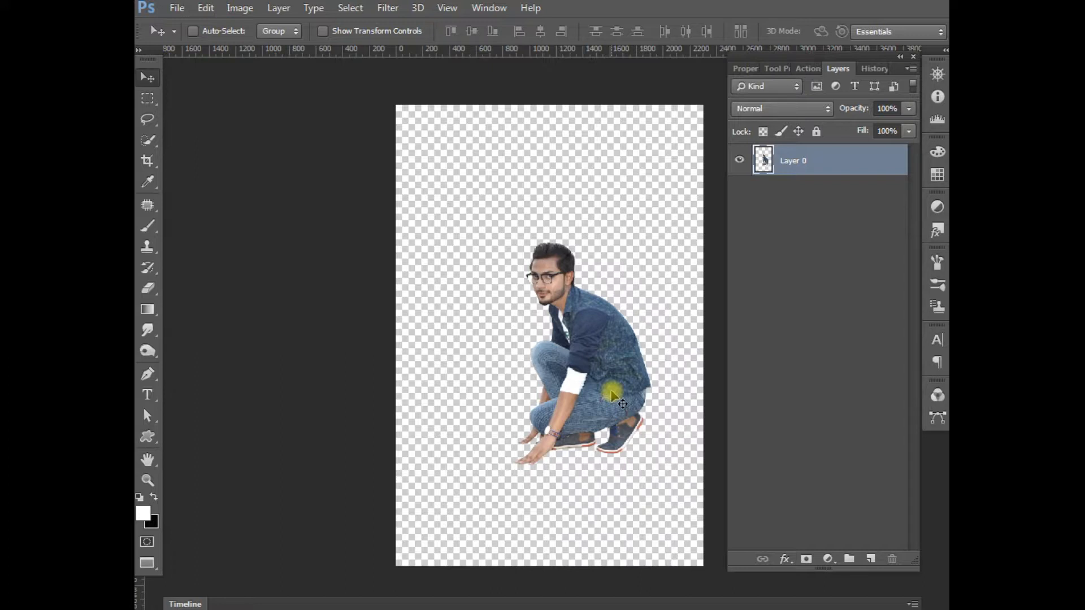
- Switch to the 02.png document, open 01.png and copy its rock into 02.png beneath the man's feet
{"action": "key", "text": "alt+Tab"}
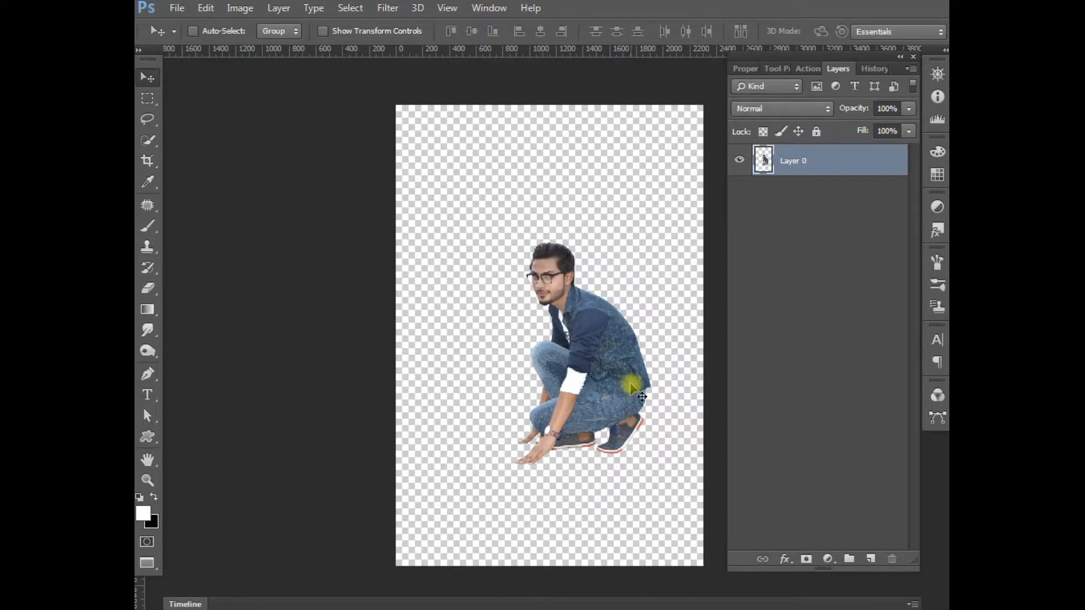
{"action": "left_click", "coordinate": [401, 329]}
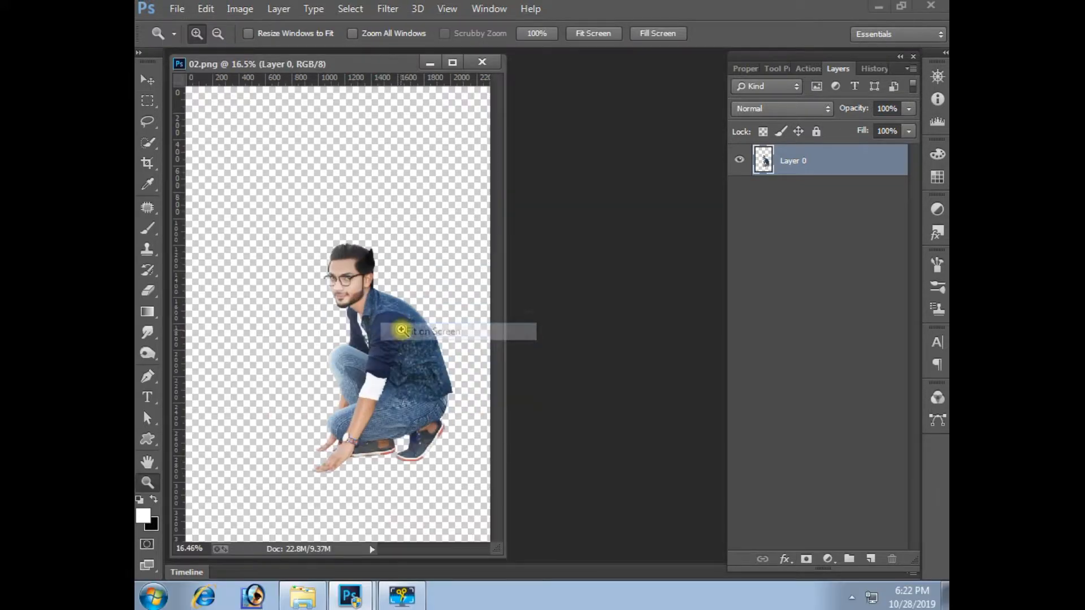
{"action": "key", "text": "ctrl+minus"}
{"action": "key", "text": "v"}
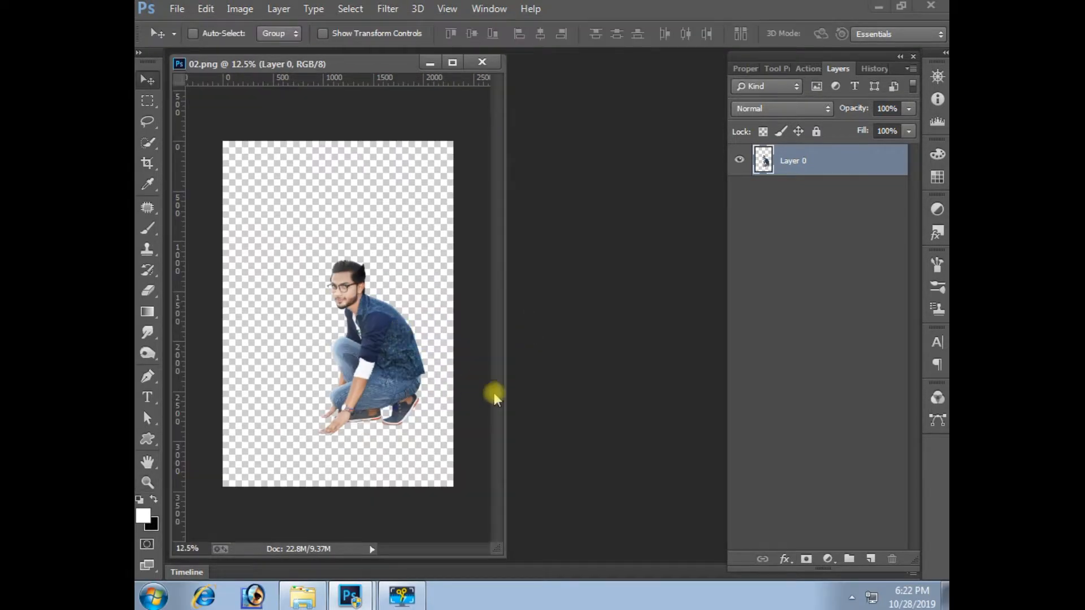
{"action": "double_click", "coordinate": [584, 396]}
{"action": "double_click", "coordinate": [303, 140]}
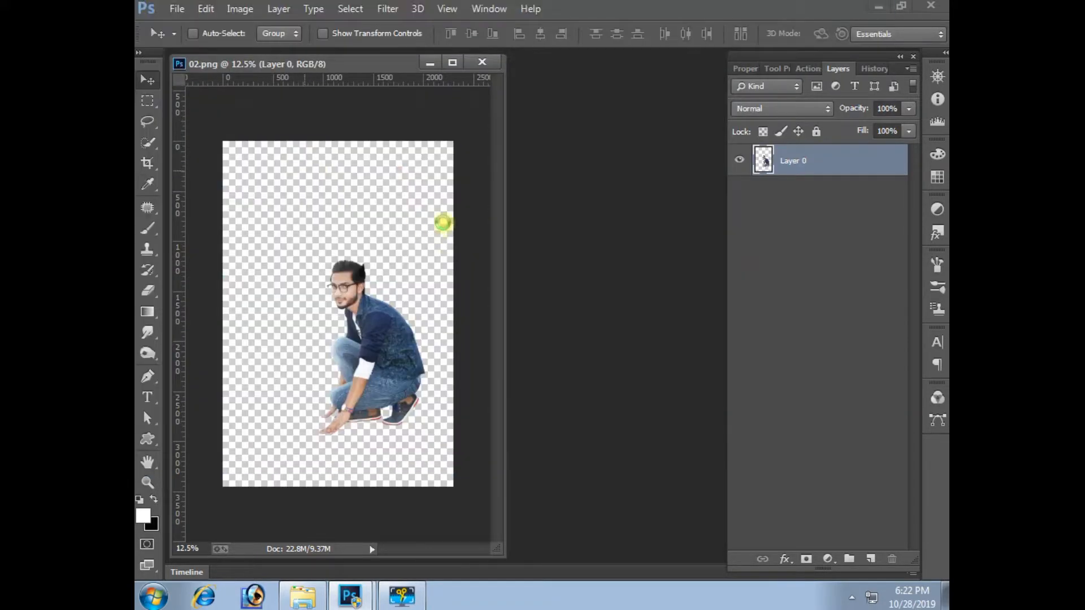
{"action": "left_click_drag", "start_coordinate": [335, 79], "coordinate": [575, 91]}
{"action": "left_click_drag", "start_coordinate": [588, 479], "coordinate": [393, 449]}
{"action": "left_click", "coordinate": [563, 443]}
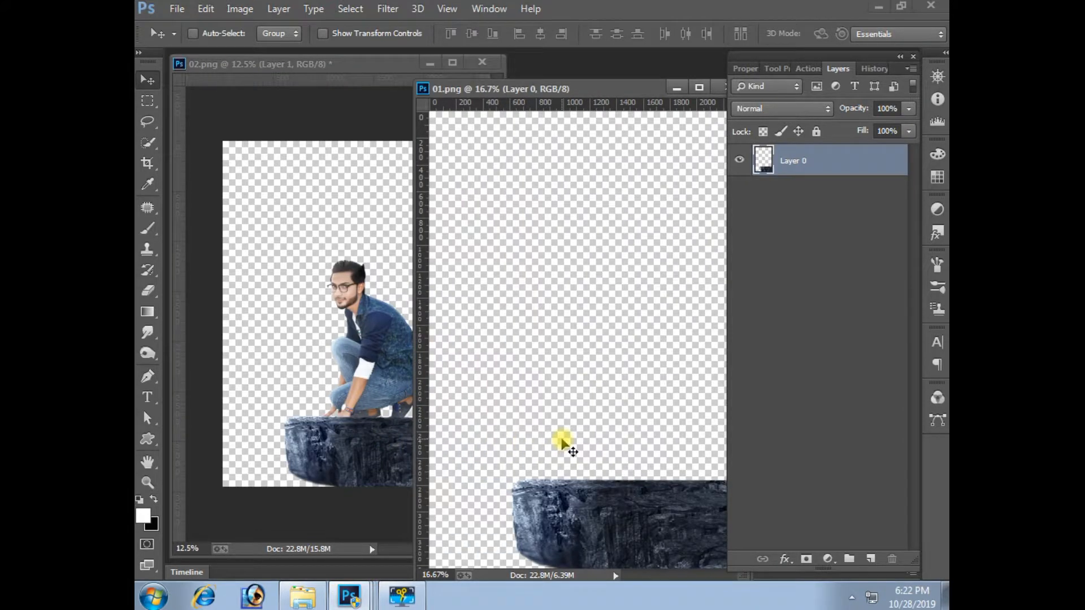
- Close 01.png, move the rock layer below the man's layer and reselect the man's layer
{"action": "left_click_drag", "start_coordinate": [644, 92], "coordinate": [570, 97]}
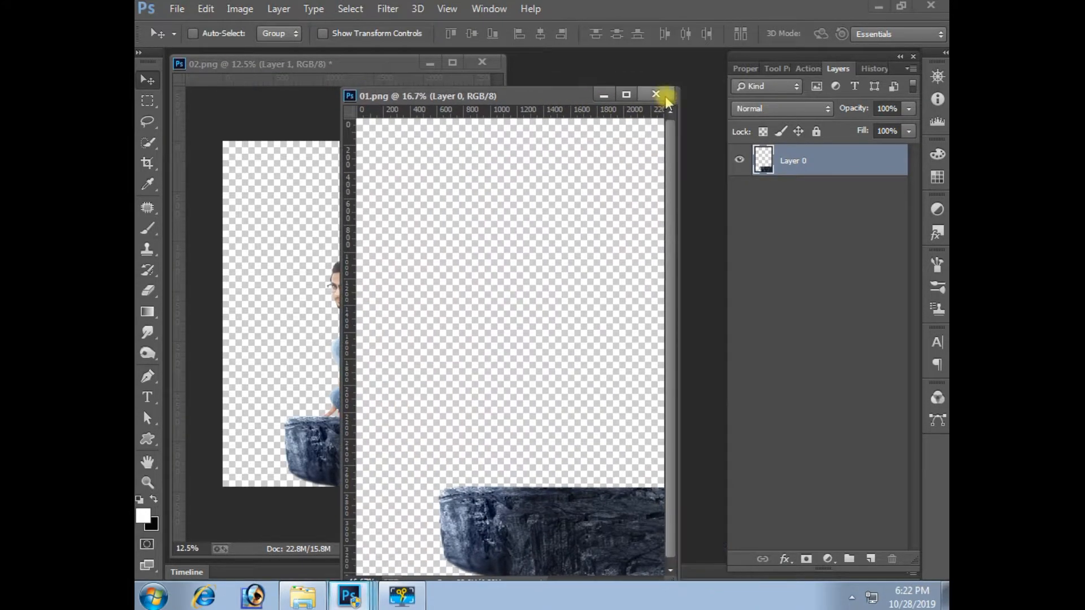
{"action": "left_click", "coordinate": [658, 95]}
{"action": "key", "text": "ctrl+bracketleft"}
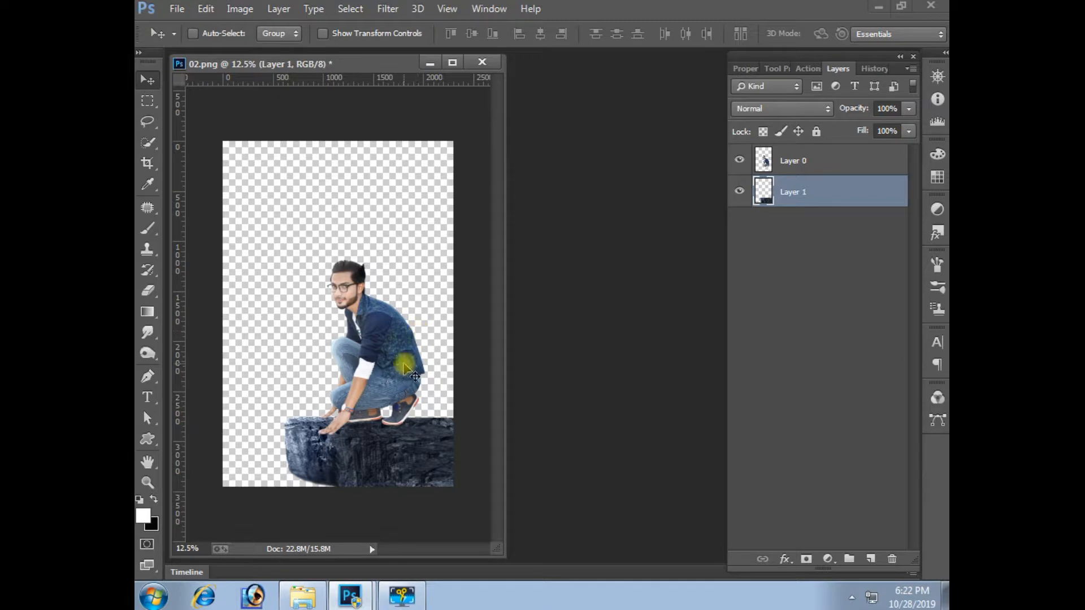
{"action": "right_click", "coordinate": [409, 359]}
{"action": "left_click", "coordinate": [412, 364]}
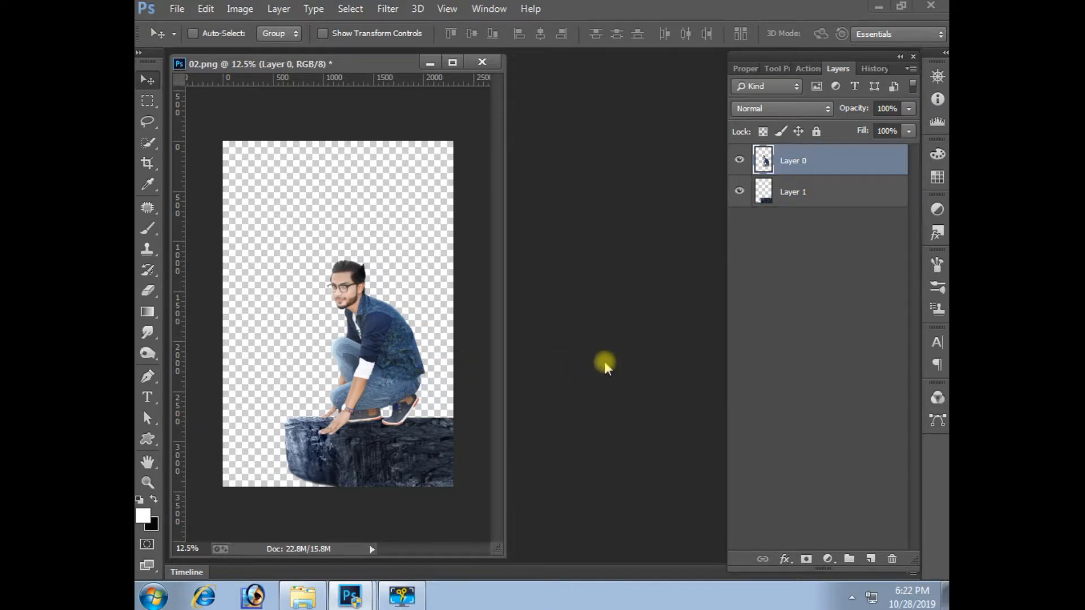
- Open 03.png, copy its blue backdrop into 02.png, close 03.png and place the backdrop beneath all other layers
{"action": "key", "text": "ctrl+o"}
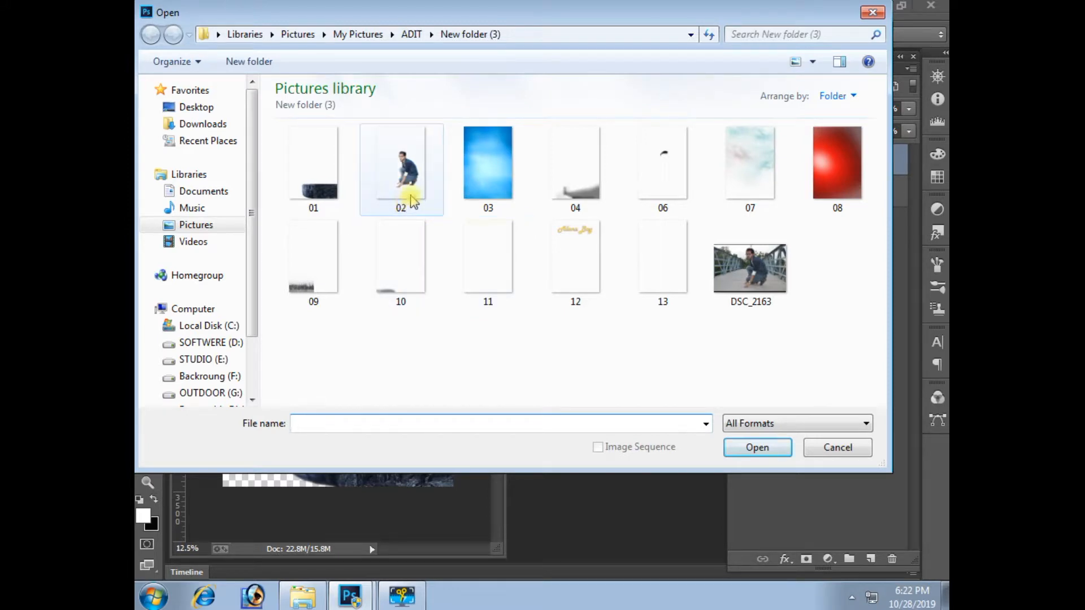
{"action": "double_click", "coordinate": [487, 195]}
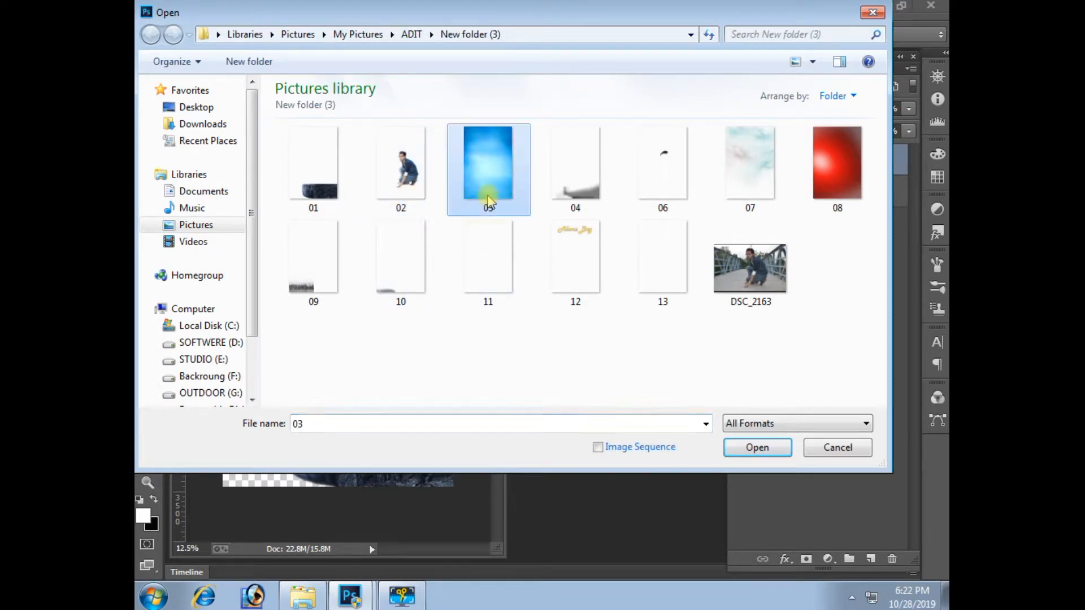
{"action": "left_click_drag", "start_coordinate": [375, 73], "coordinate": [610, 92]}
{"action": "left_click_drag", "start_coordinate": [513, 294], "coordinate": [351, 260]}
{"action": "left_click", "coordinate": [531, 278]}
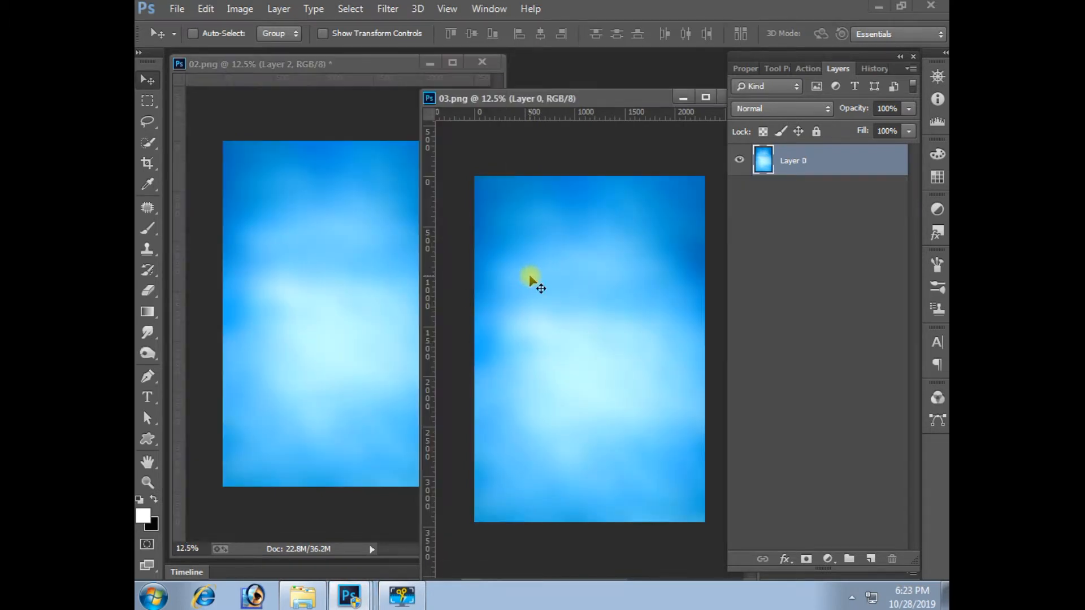
{"action": "left_click", "coordinate": [711, 99]}
{"action": "left_click_drag", "start_coordinate": [818, 170], "coordinate": [824, 227]}
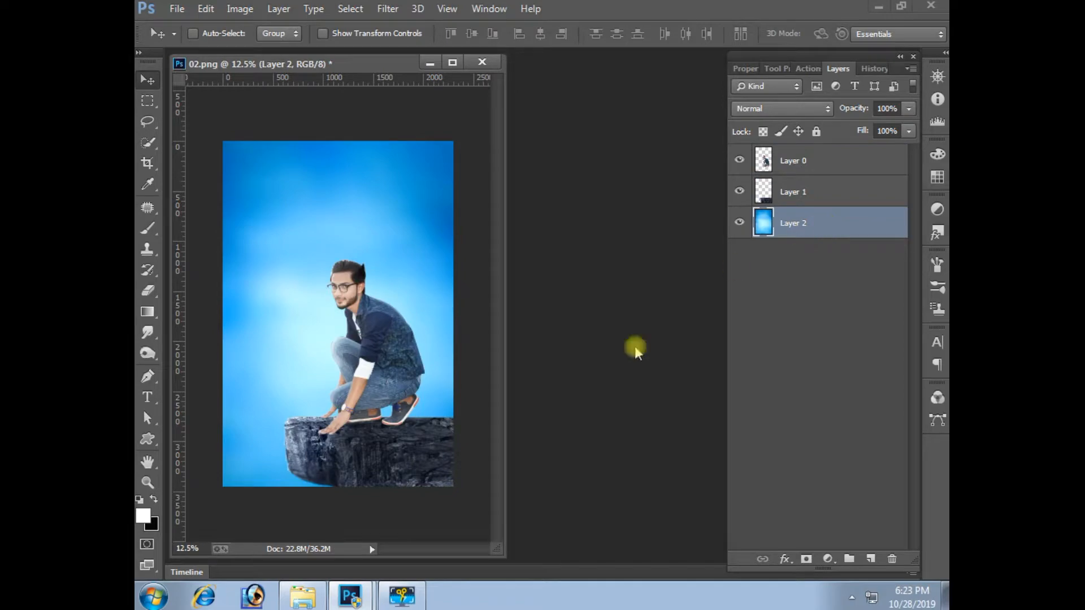
- Open 04.png and copy its soft dark shadow into 02.png over the rock
{"action": "double_click", "coordinate": [568, 397]}
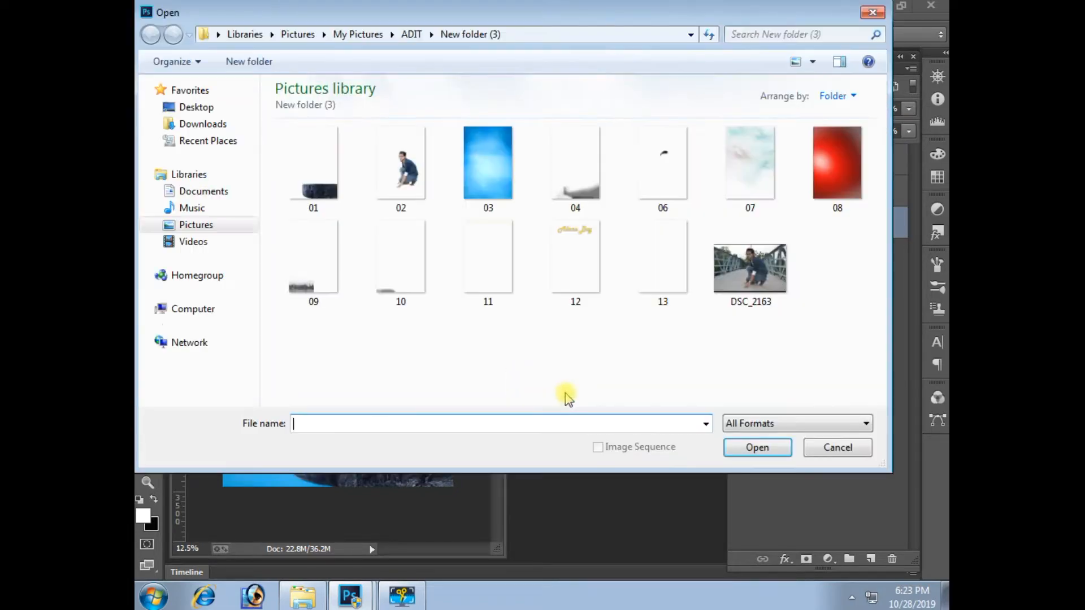
{"action": "double_click", "coordinate": [591, 204]}
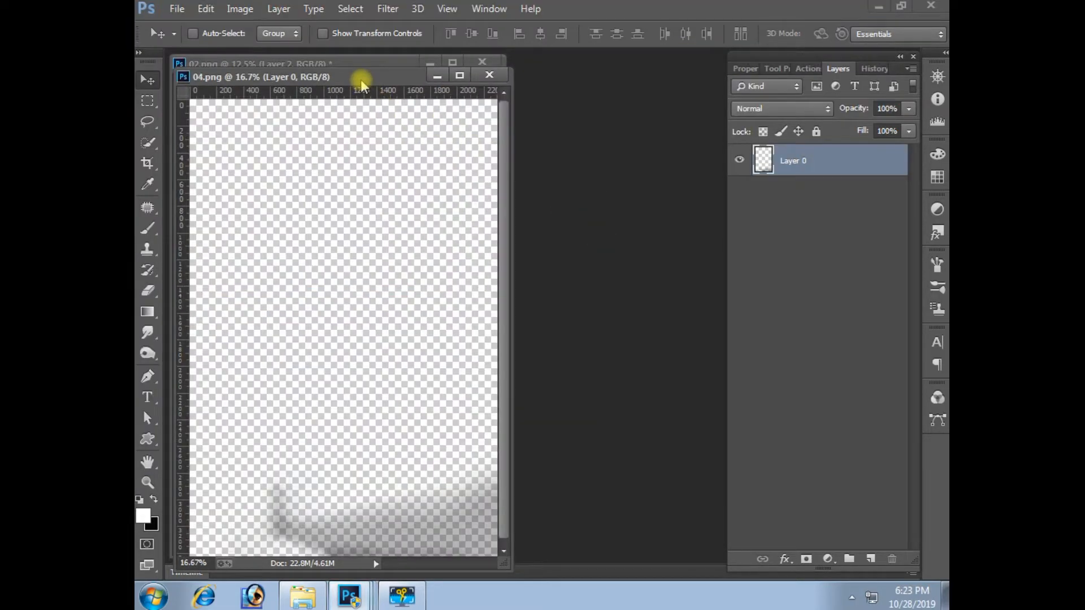
{"action": "left_click_drag", "start_coordinate": [358, 76], "coordinate": [595, 101]}
{"action": "left_click_drag", "start_coordinate": [583, 537], "coordinate": [356, 447]}
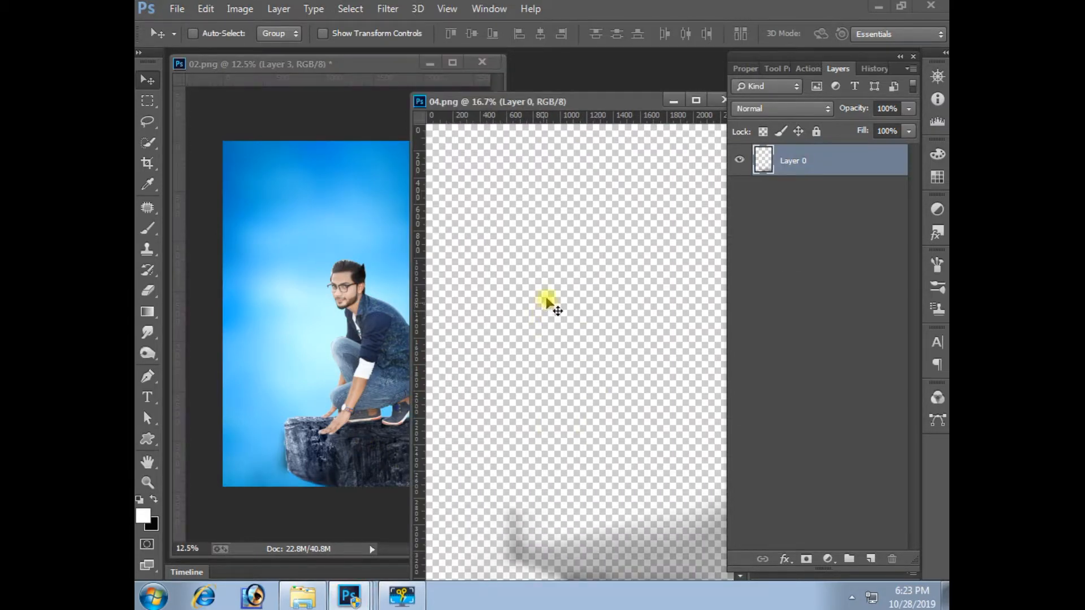
- Close 04.png, move the shadow layer directly above the rock layer and clip it to the rock
{"action": "key", "text": "ctrl+w"}
{"action": "left_click_drag", "start_coordinate": [795, 216], "coordinate": [798, 187]}
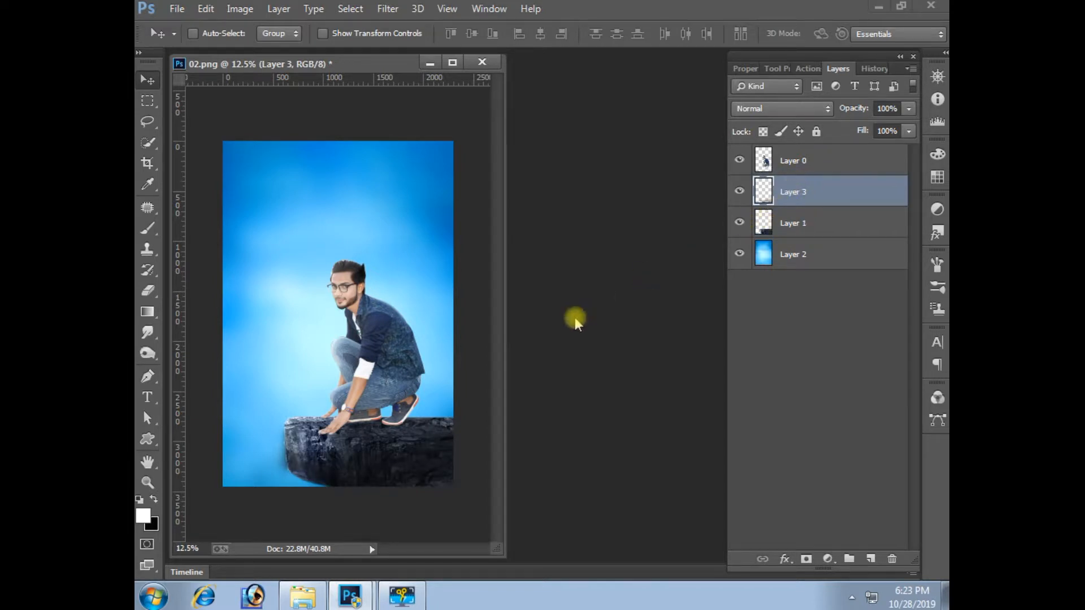
{"action": "left_click", "coordinate": [802, 206], "text": "alt"}
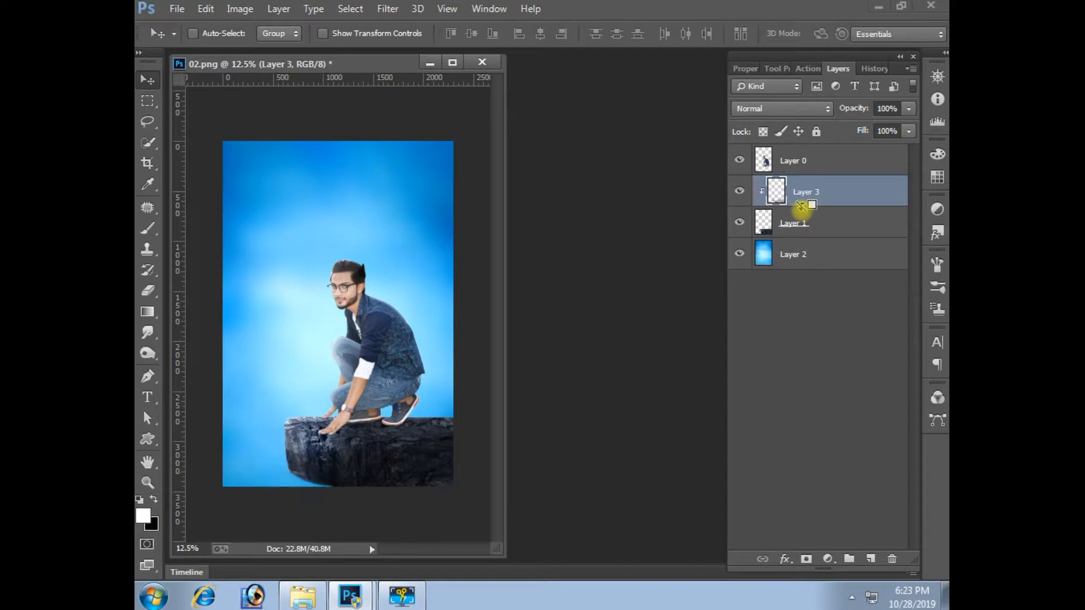
- Open 06.png and copy its painted hair into 02.png onto the man's head
{"action": "double_click", "coordinate": [584, 365]}
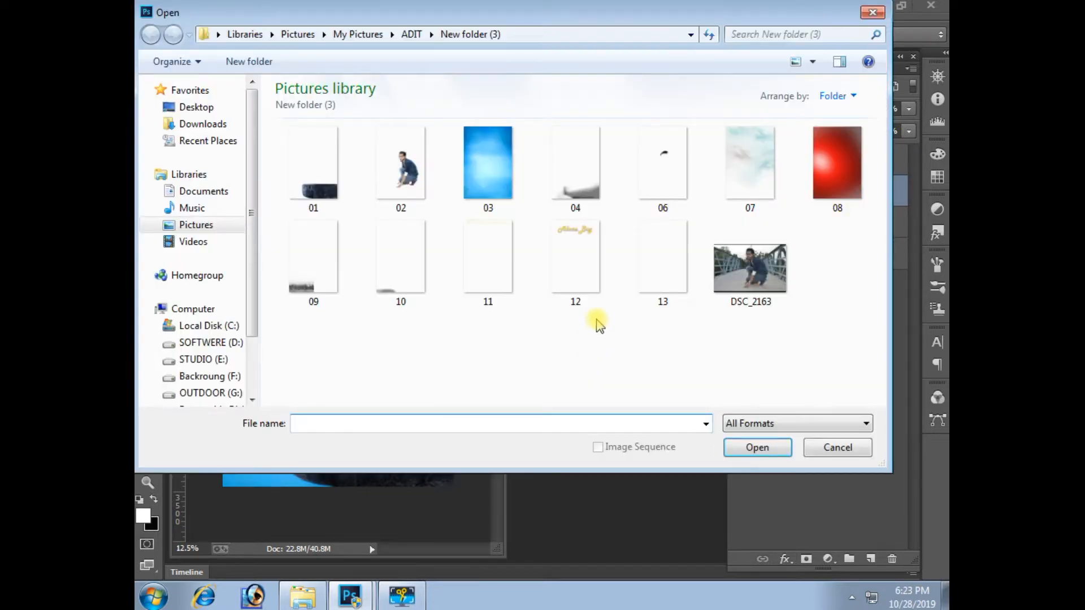
{"action": "double_click", "coordinate": [663, 186]}
{"action": "left_click_drag", "start_coordinate": [358, 90], "coordinate": [581, 97]}
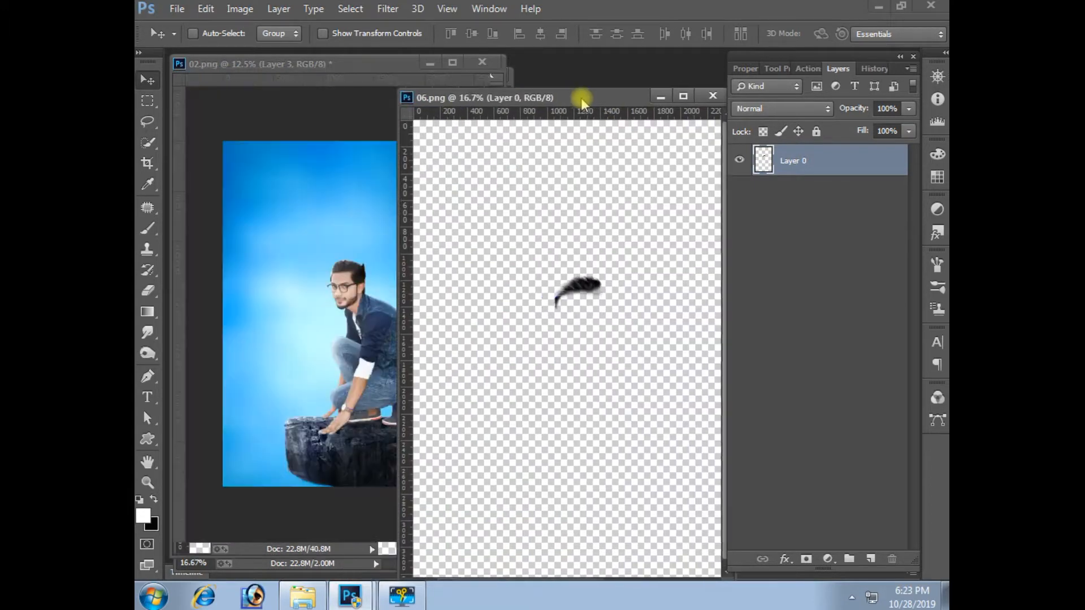
{"action": "left_click_drag", "start_coordinate": [579, 288], "coordinate": [370, 282]}
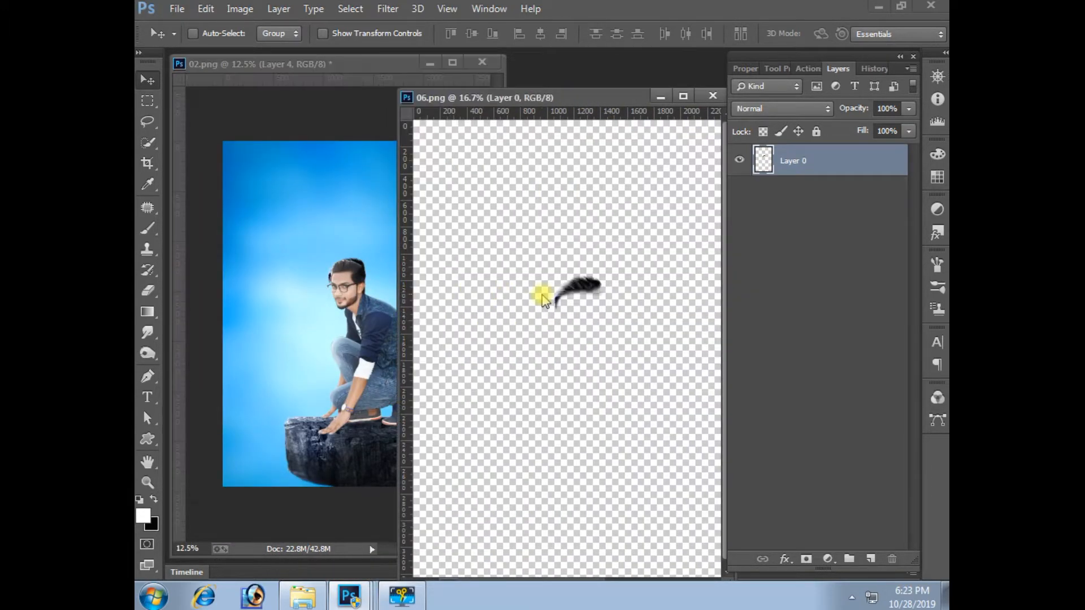
- Close 06.png and move the painted hair layer above the man's layer
{"action": "key", "text": "ctrl+plus"}
{"action": "key", "text": "ctrl+plus"}
{"action": "key", "text": "ctrl+plus"}
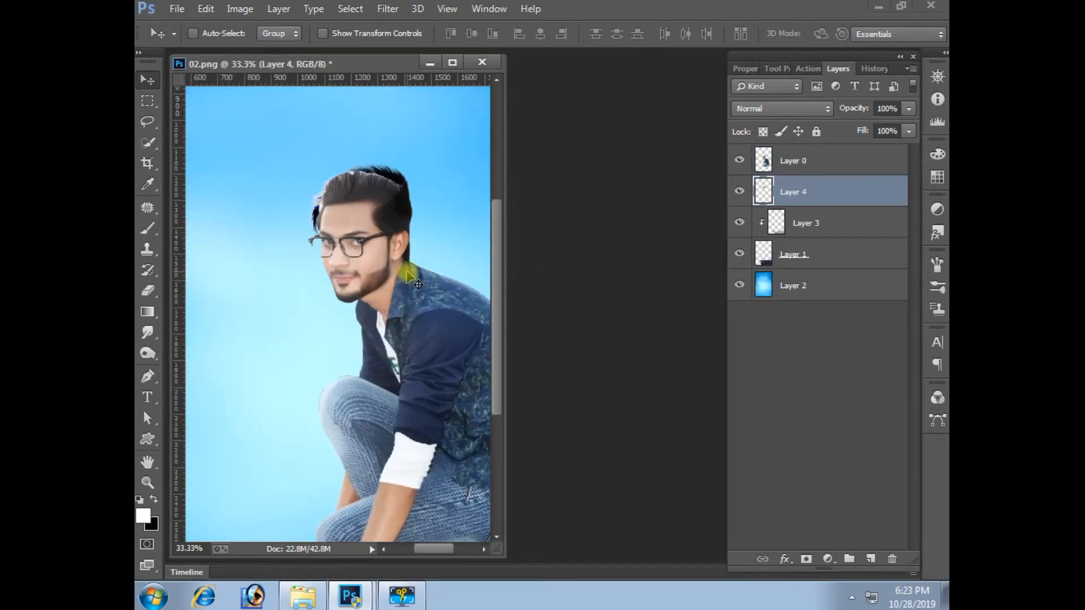
{"action": "key", "text": "ctrl+minus"}
{"action": "key", "text": "f"}
{"action": "key", "text": "ctrl+plus"}
{"action": "left_click_drag", "start_coordinate": [622, 303], "coordinate": [481, 359]}
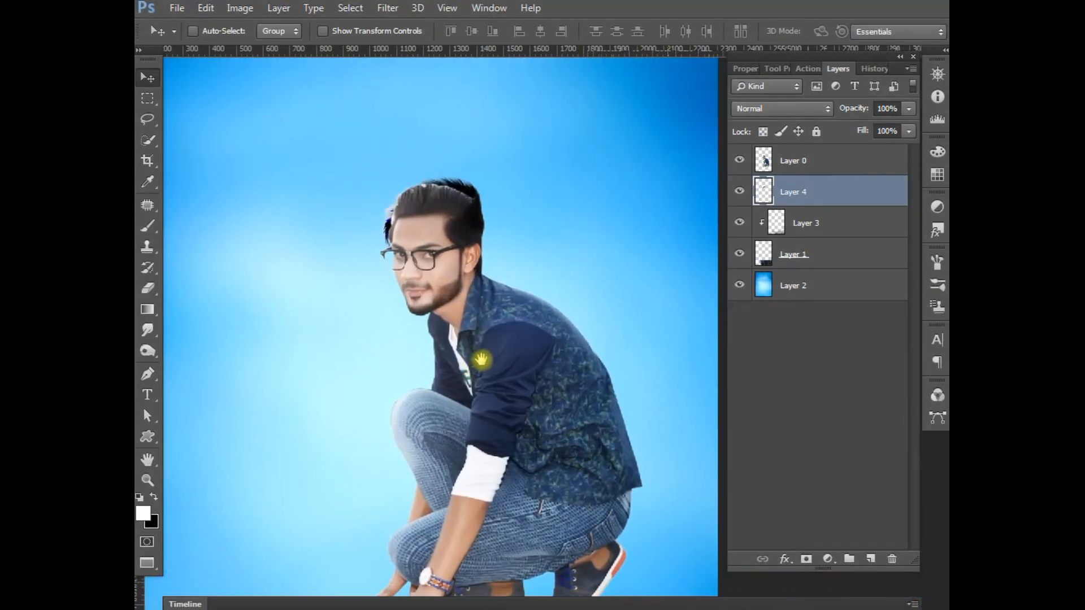
{"action": "key", "text": "ctrl+plus"}
{"action": "left_click_drag", "start_coordinate": [423, 273], "coordinate": [450, 323]}
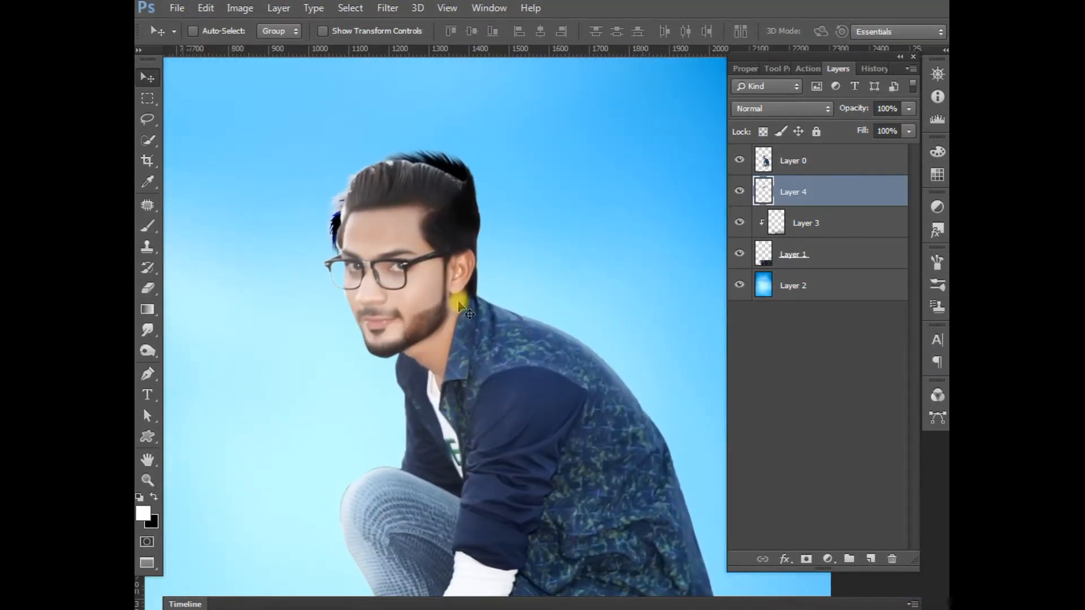
{"action": "left_click_drag", "start_coordinate": [796, 192], "coordinate": [797, 151]}
- Darken the top of the man's hair with the Burn tool, using a size 50 brush, Midtones range and 50% exposure
{"action": "right_click", "coordinate": [393, 174]}
{"action": "left_click", "coordinate": [407, 184]}
{"action": "key", "text": "o"}
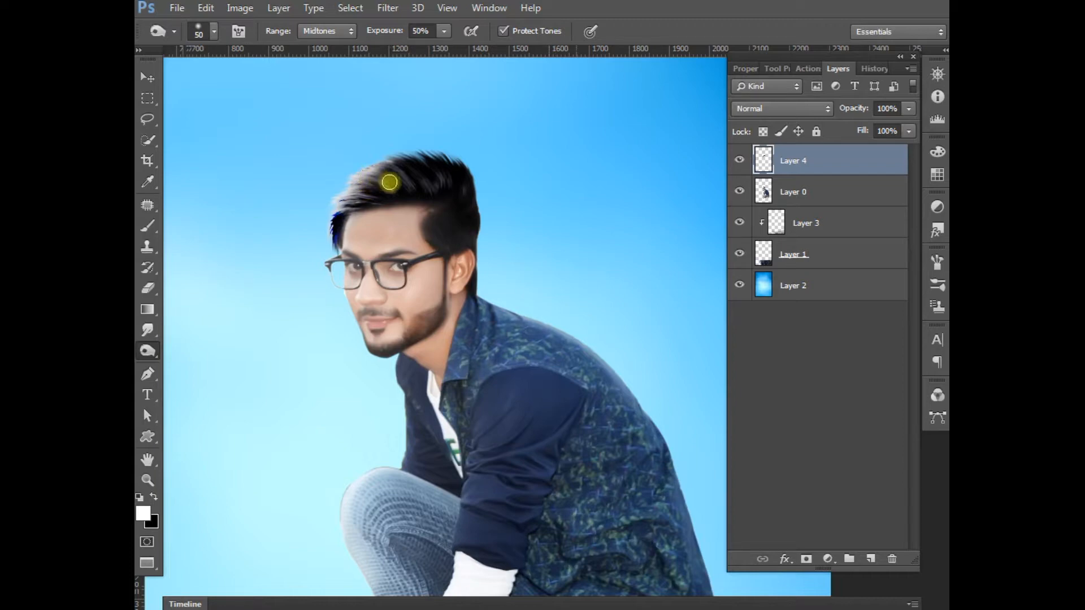
{"action": "left_click_drag", "start_coordinate": [403, 175], "coordinate": [431, 182]}
{"action": "key", "text": "ctrl+minus"}
{"action": "key", "text": "ctrl+minus"}
{"action": "key", "text": "ctrl+minus"}
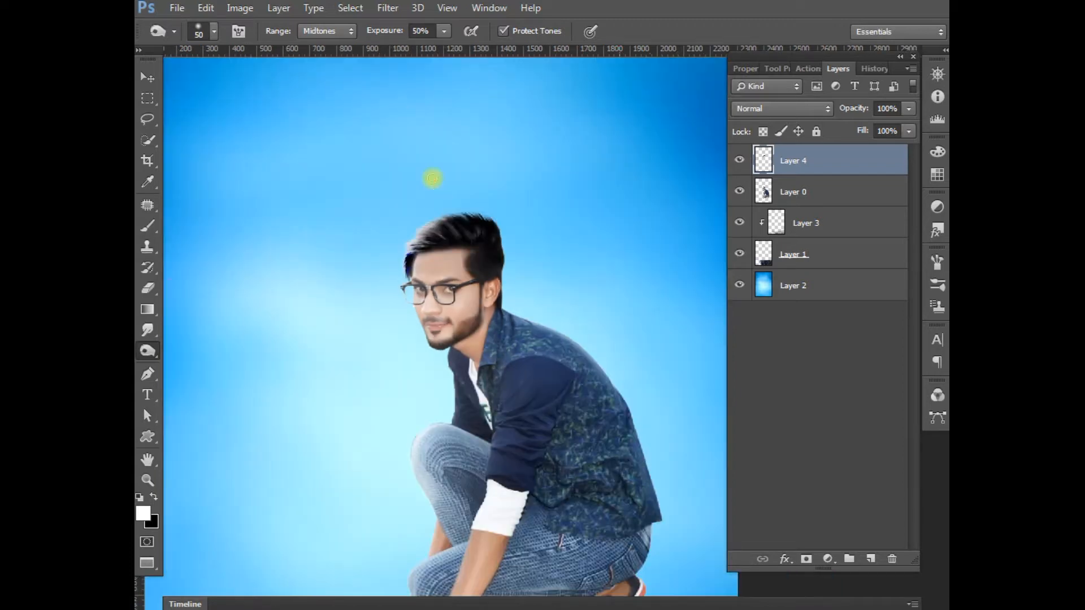
- Open 07.png, copy its faint cloud texture into 02.png over the whole canvas, and close 07.png
{"action": "left_click_drag", "start_coordinate": [567, 315], "coordinate": [470, 326]}
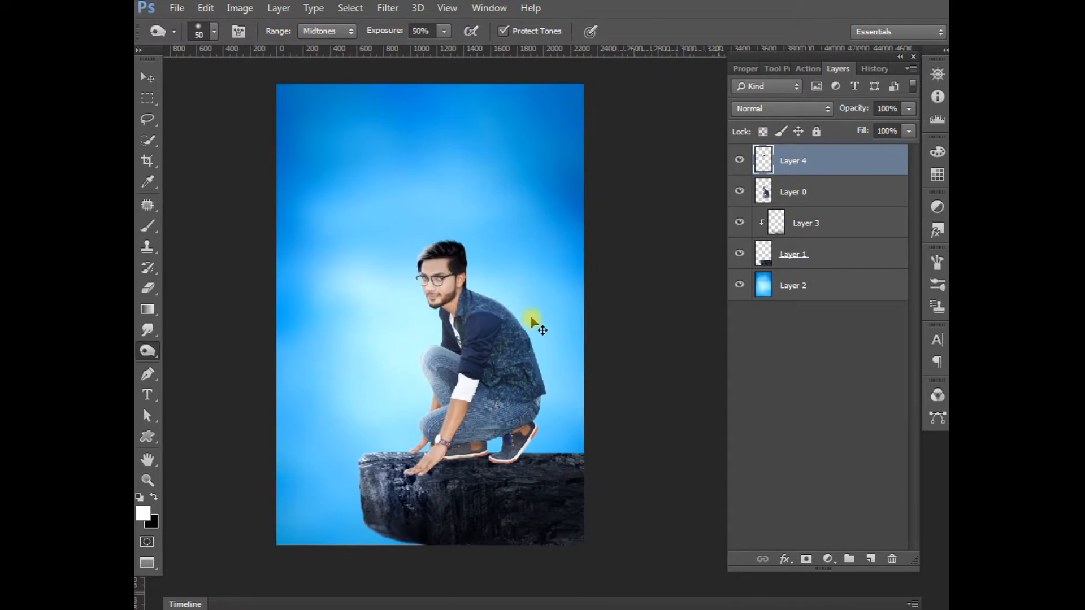
{"action": "key", "text": "ctrl+o"}
{"action": "left_click", "coordinate": [750, 180]}
{"action": "double_click", "coordinate": [750, 180]}
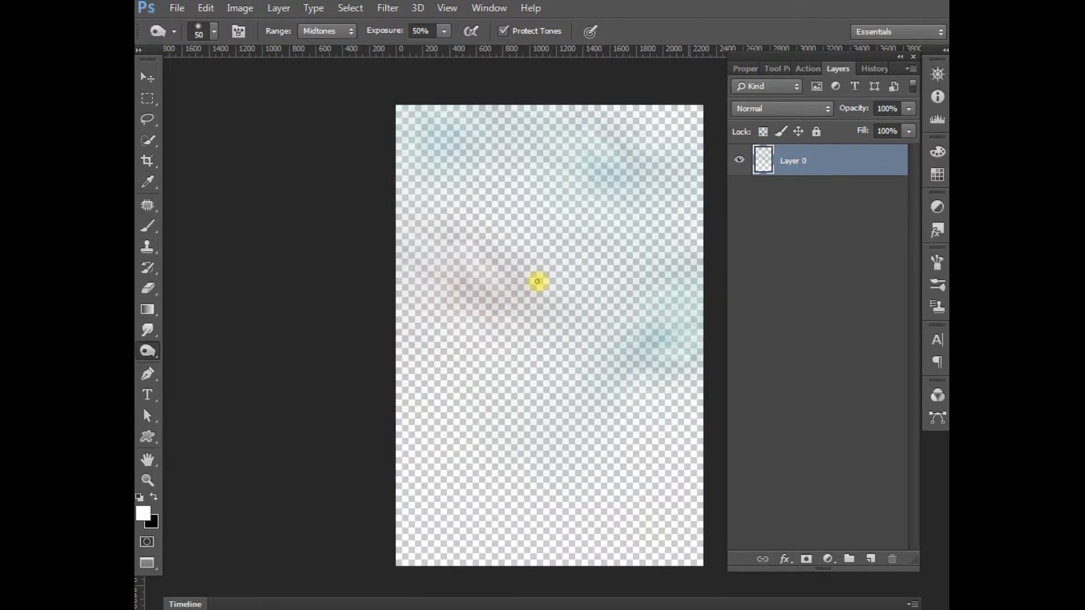
{"action": "key", "text": "f"}
{"action": "key", "text": "v"}
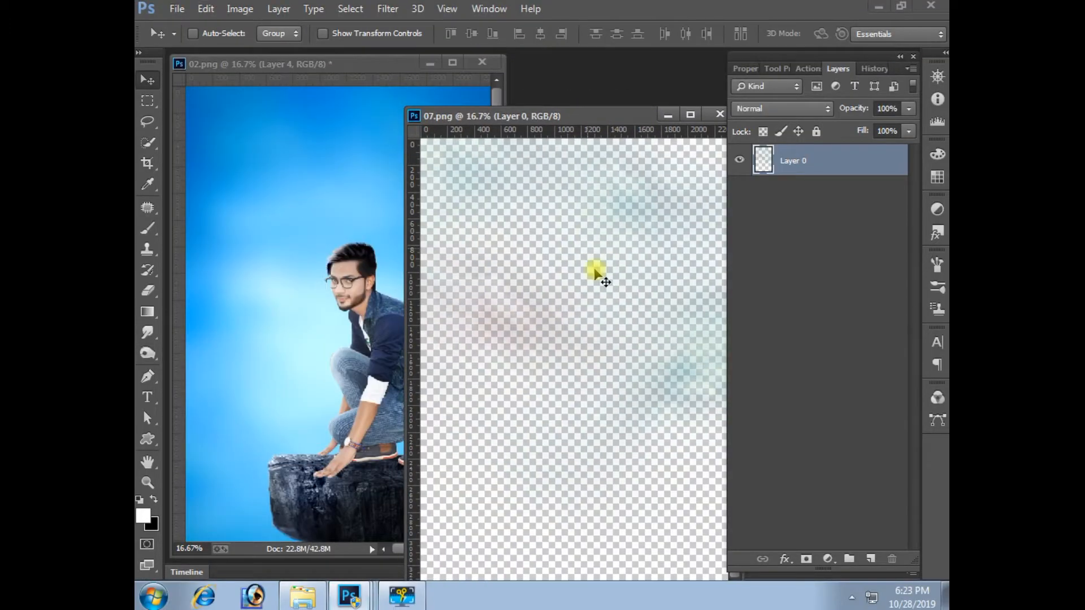
{"action": "left_click_drag", "start_coordinate": [594, 274], "coordinate": [315, 273]}
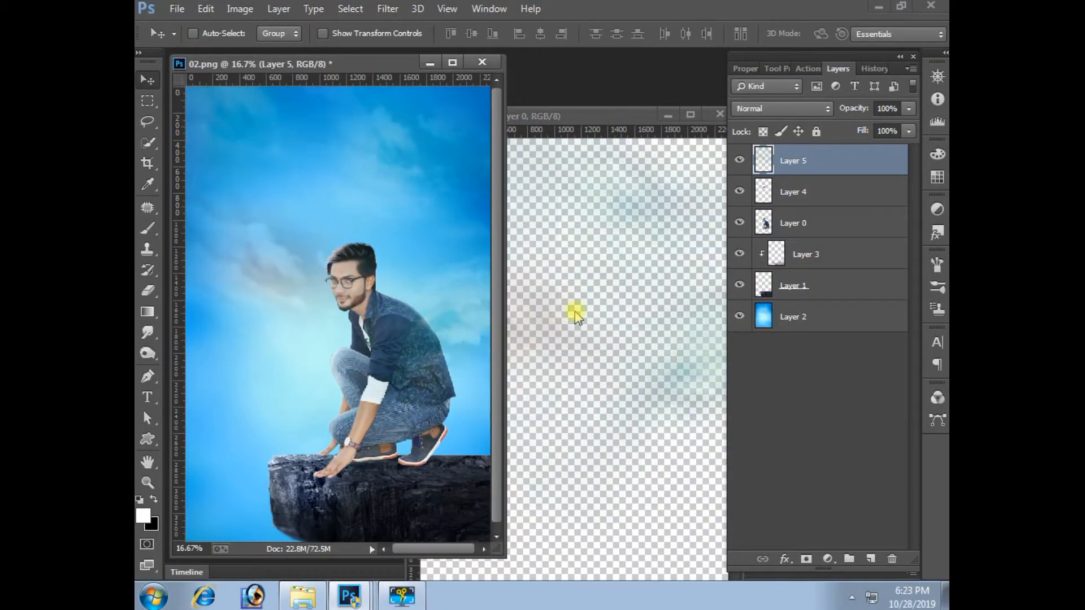
{"action": "left_click", "coordinate": [556, 327]}
{"action": "key", "text": "ctrl+w"}
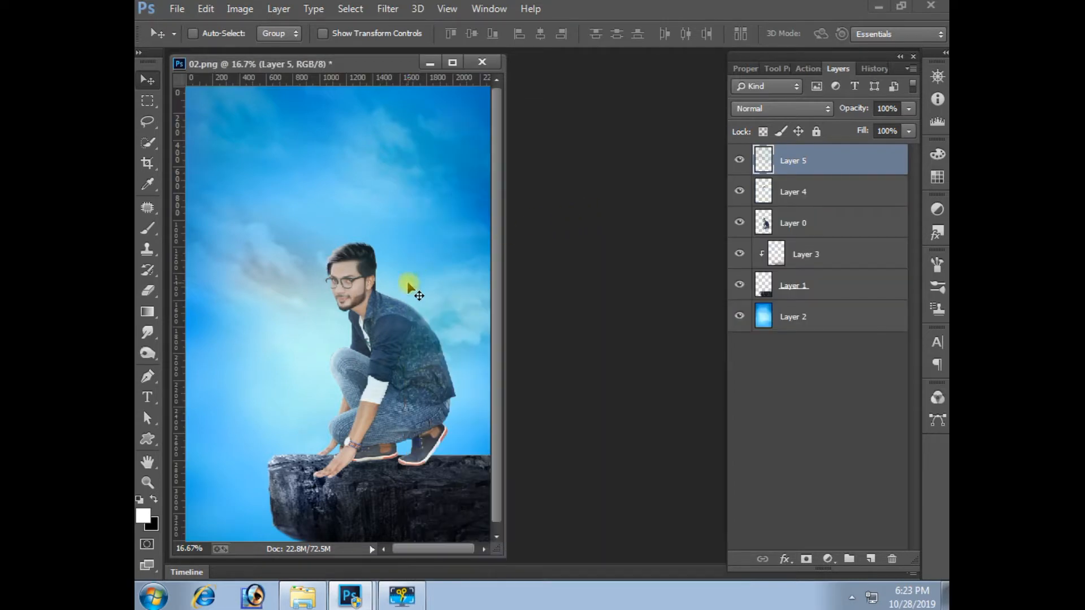
- Move the cloud texture layer directly below the man's layer
{"action": "key", "text": "ctrl+minus"}
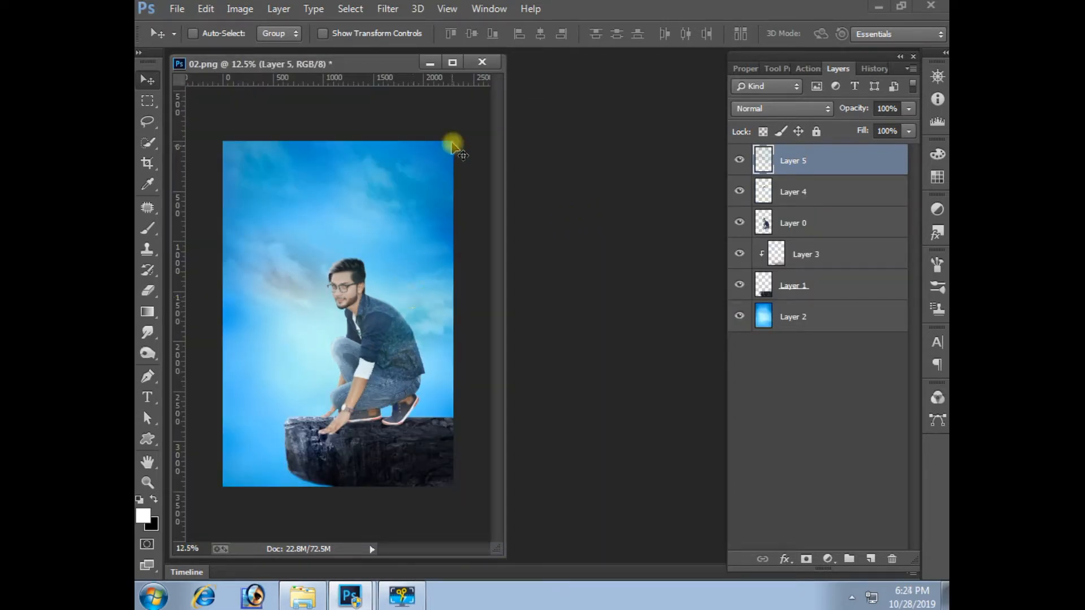
{"action": "key", "text": "f"}
{"action": "key", "text": "ctrl+plus"}
{"action": "left_click_drag", "start_coordinate": [568, 334], "coordinate": [490, 297]}
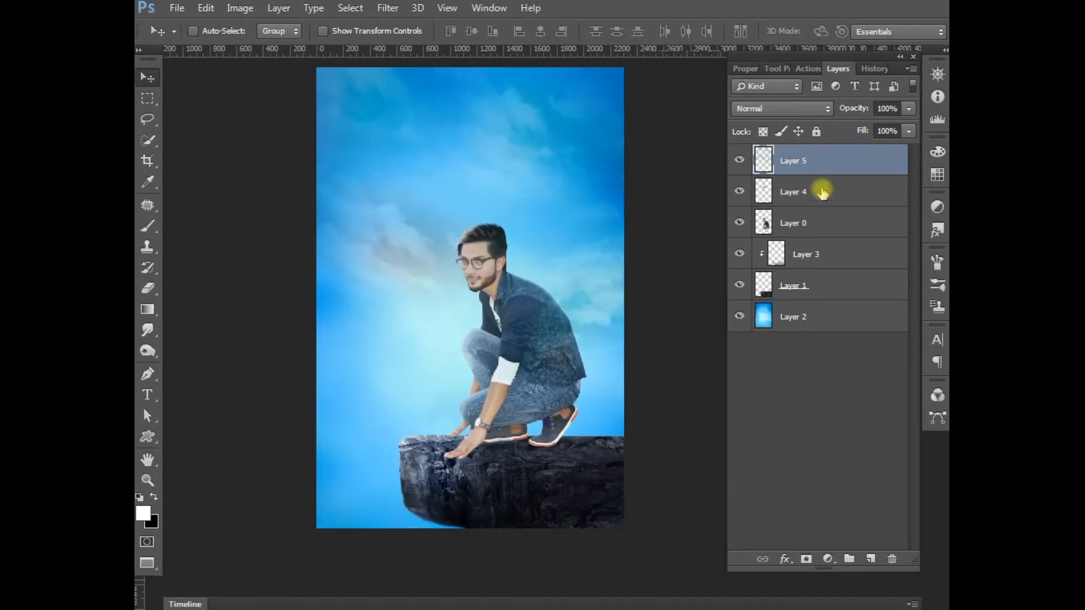
{"action": "left_click_drag", "start_coordinate": [822, 165], "coordinate": [822, 237]}
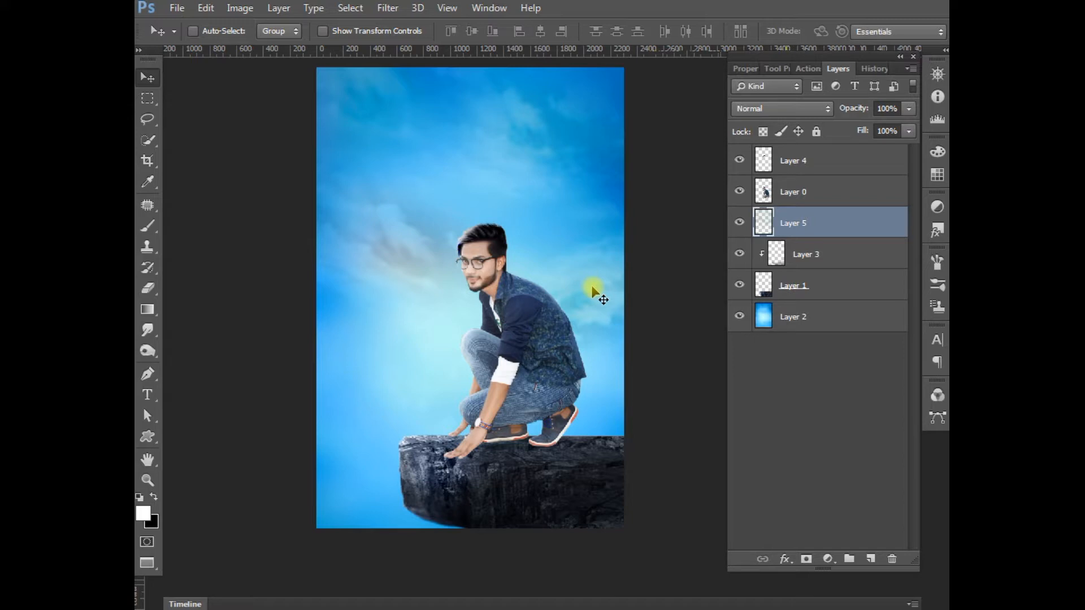
- Open 08.png, copy its red glow into 02.png so it covers the canvas, and close 08.png
{"action": "key", "text": "ctrl+o"}
{"action": "left_click", "coordinate": [838, 197]}
{"action": "double_click", "coordinate": [838, 198]}
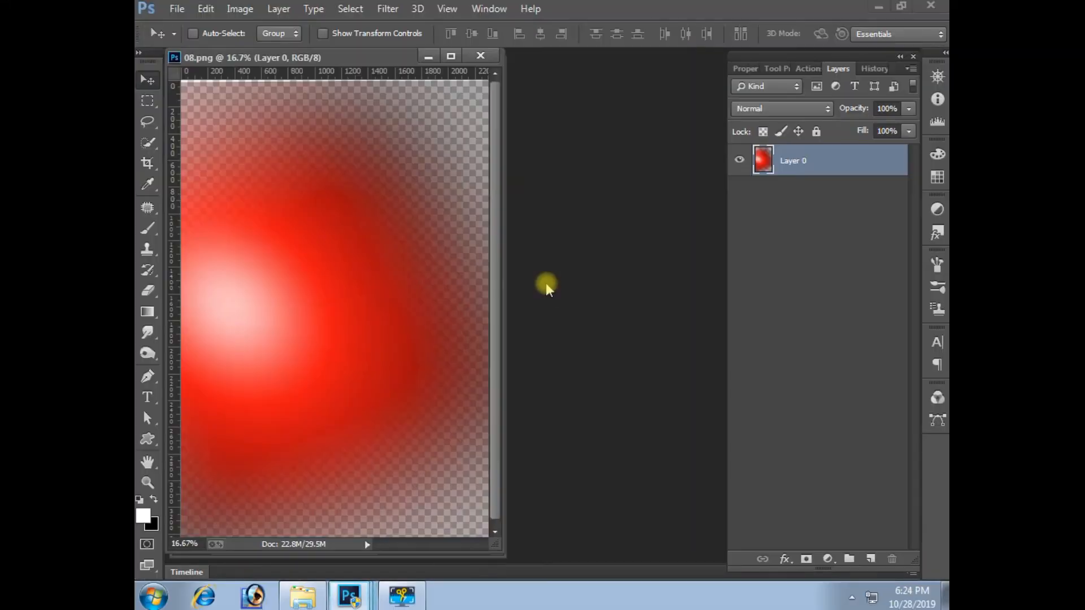
{"action": "key", "text": "ctrl+minus"}
{"action": "left_click_drag", "start_coordinate": [314, 56], "coordinate": [574, 102]}
{"action": "left_click_drag", "start_coordinate": [595, 324], "coordinate": [325, 308]}
{"action": "left_click", "coordinate": [559, 283]}
{"action": "key", "text": "ctrl+w"}
- Set the red glow layer's blend mode to Screen and move it below the rock layer
{"action": "key", "text": "ctrl+minus"}
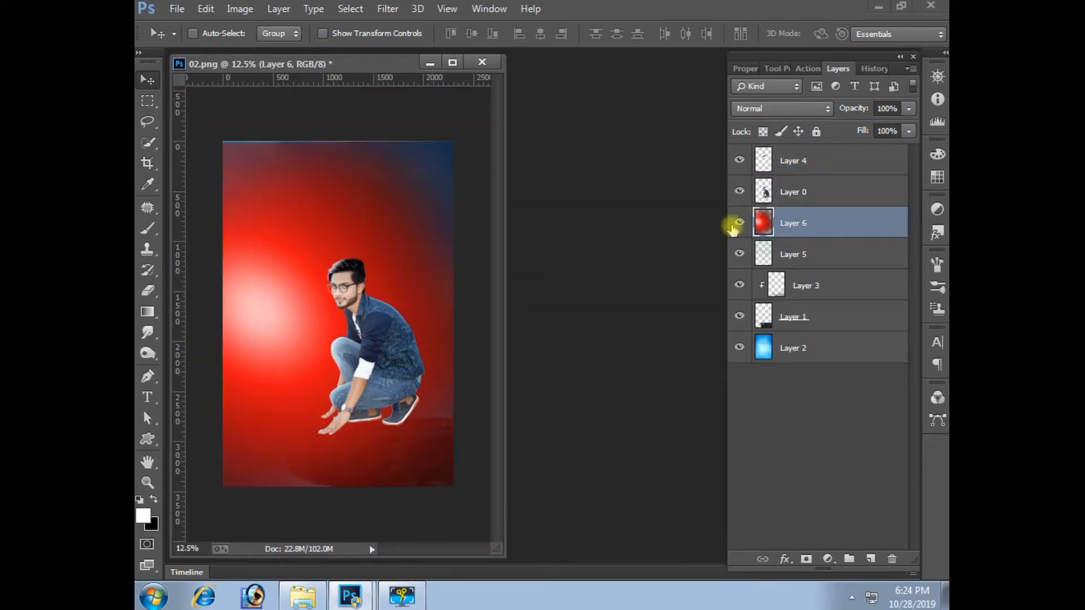
{"action": "left_click", "coordinate": [762, 109]}
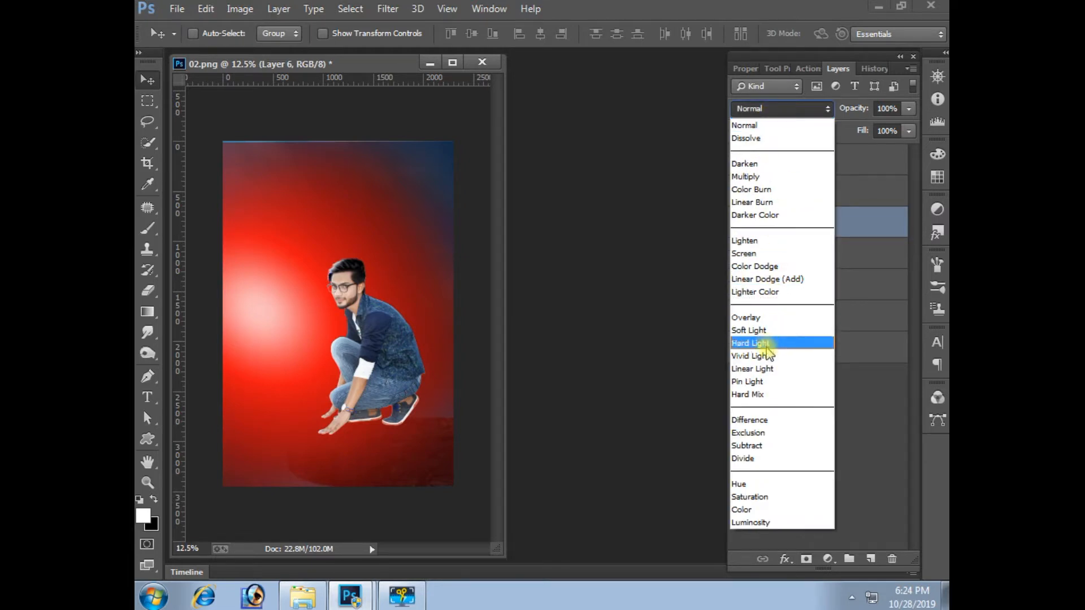
{"action": "left_click", "coordinate": [763, 254]}
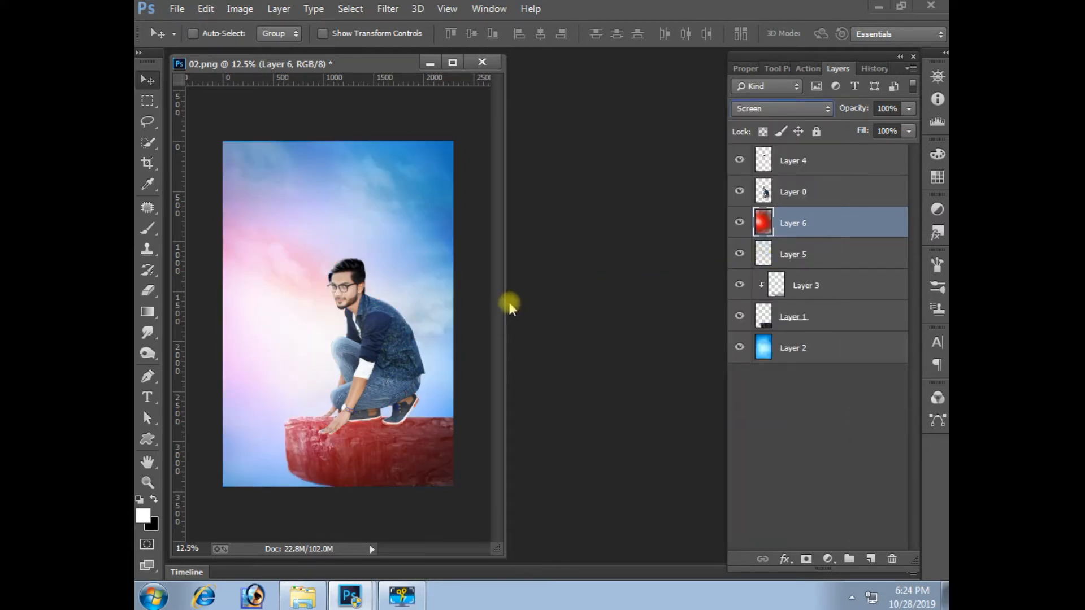
{"action": "key", "text": "ctrl+bracketleft"}
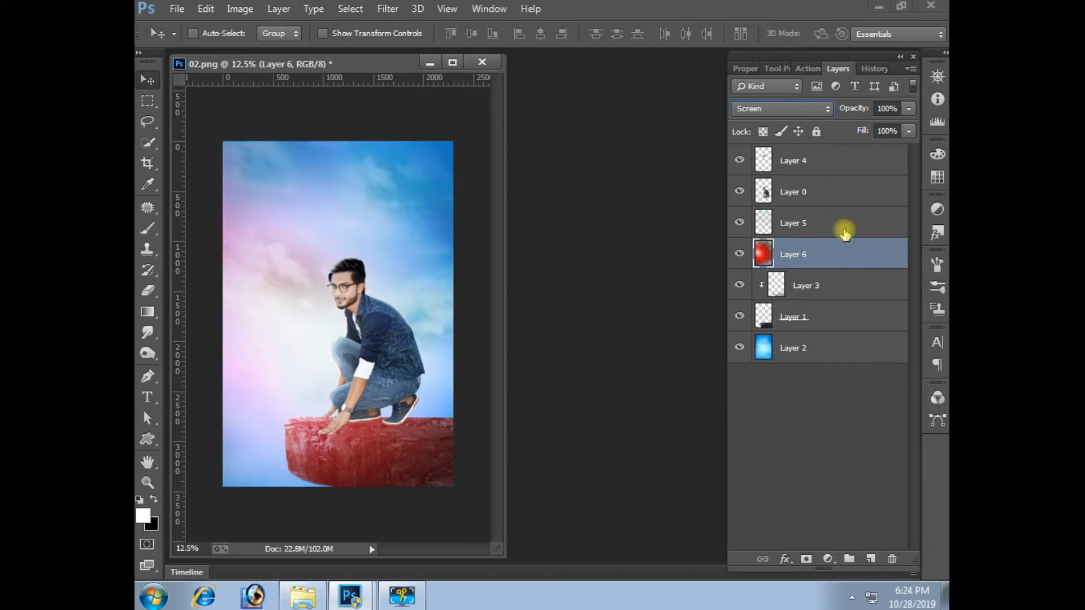
{"action": "key", "text": "ctrl+bracketleft"}
{"action": "key", "text": "ctrl+bracketleft"}
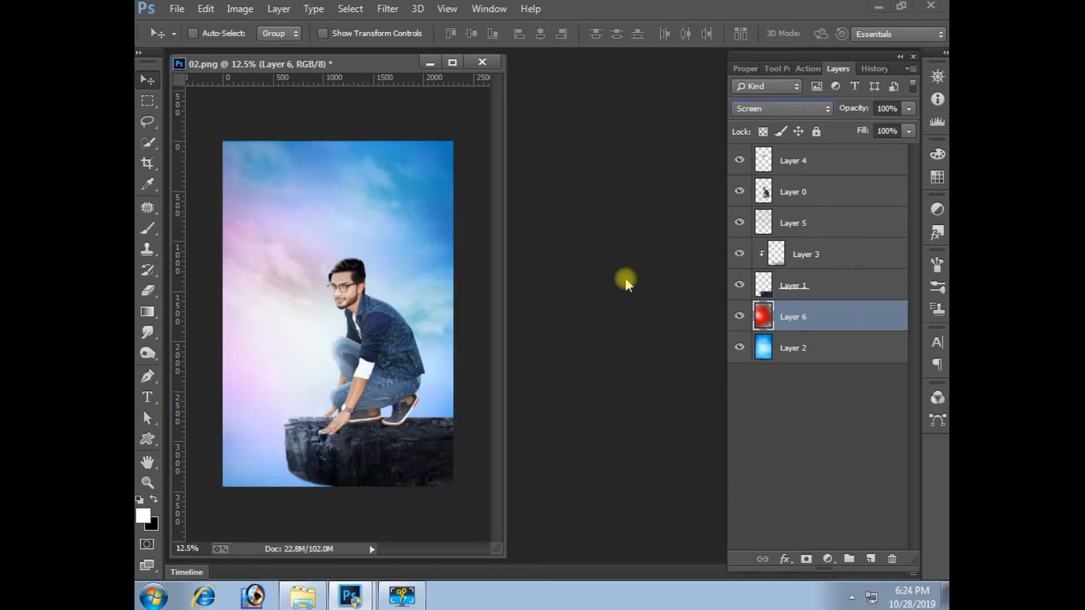
- Open 09.png, copy its city skyline into 02.png beside the base of the rock, and close 09.png
{"action": "double_click", "coordinate": [605, 304]}
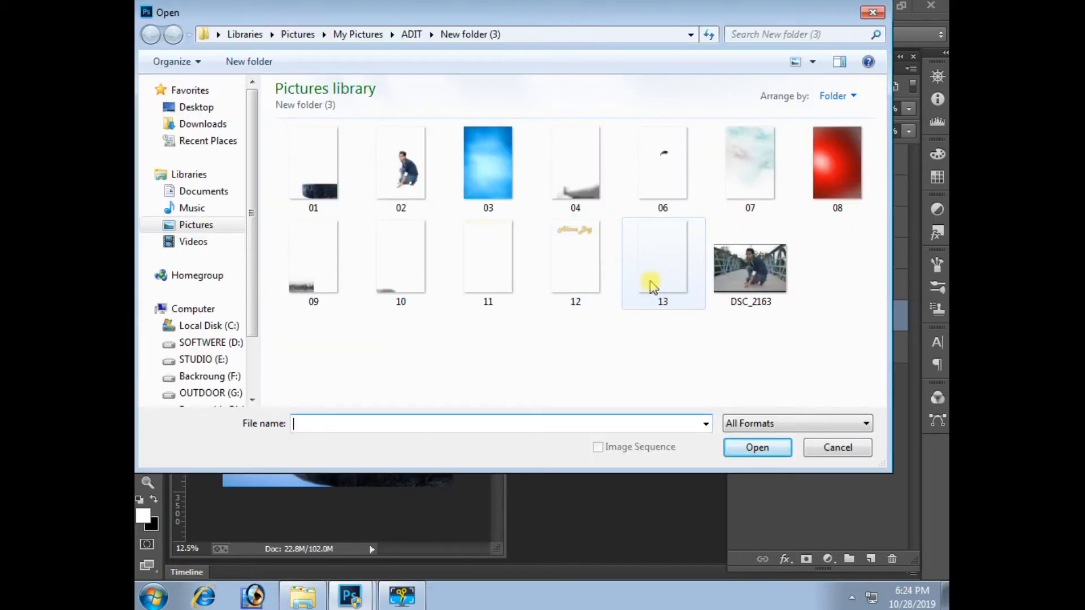
{"action": "double_click", "coordinate": [332, 271]}
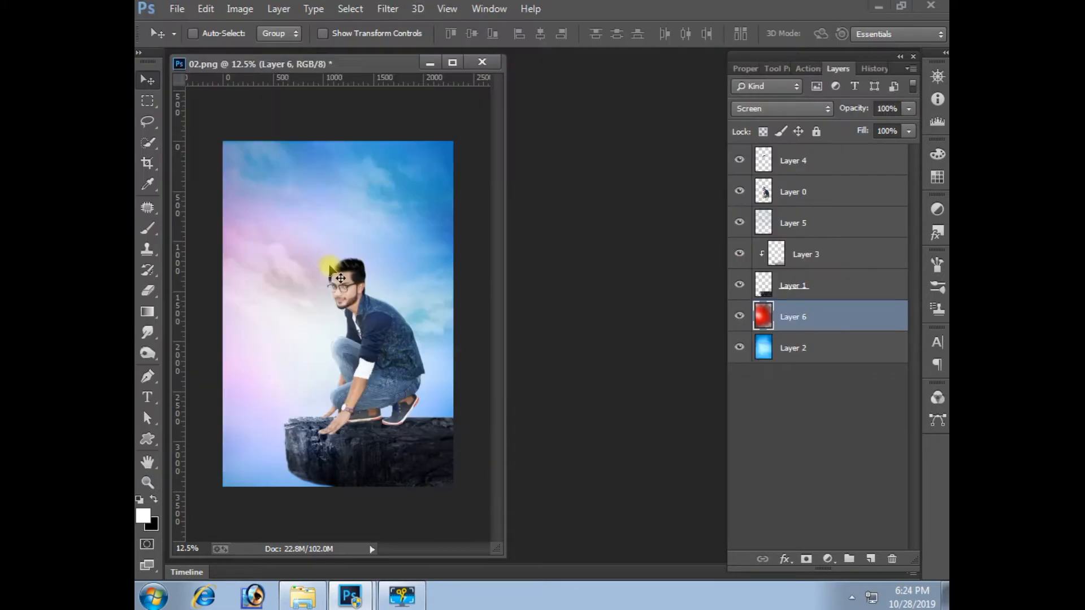
{"action": "left_click_drag", "start_coordinate": [339, 78], "coordinate": [633, 112]}
{"action": "left_click_drag", "start_coordinate": [610, 552], "coordinate": [347, 453]}
{"action": "key", "text": "ctrl+w"}
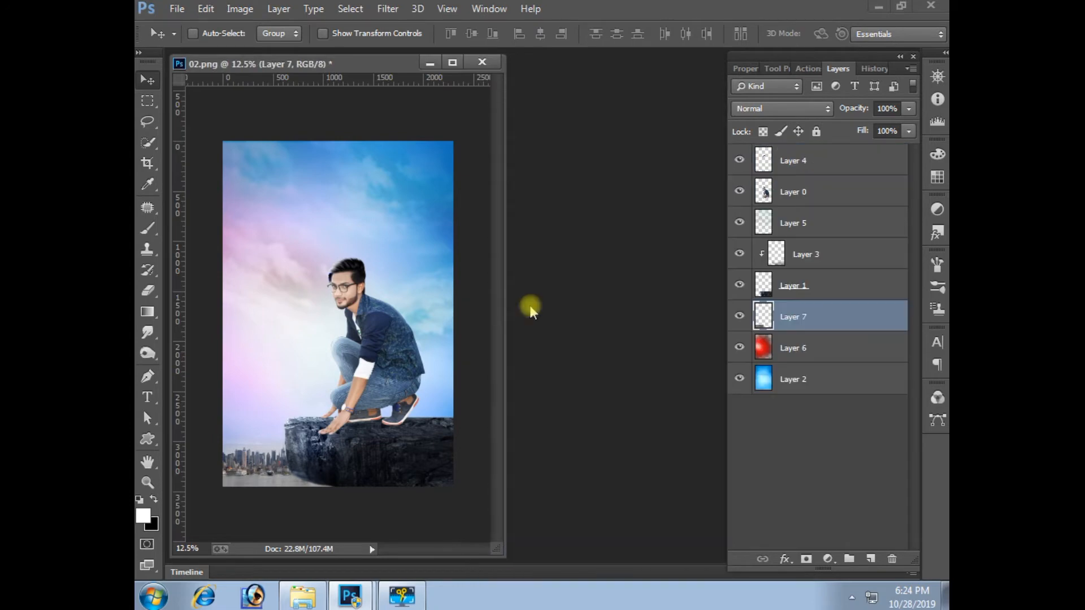
{"action": "key", "text": "ctrl+minus"}
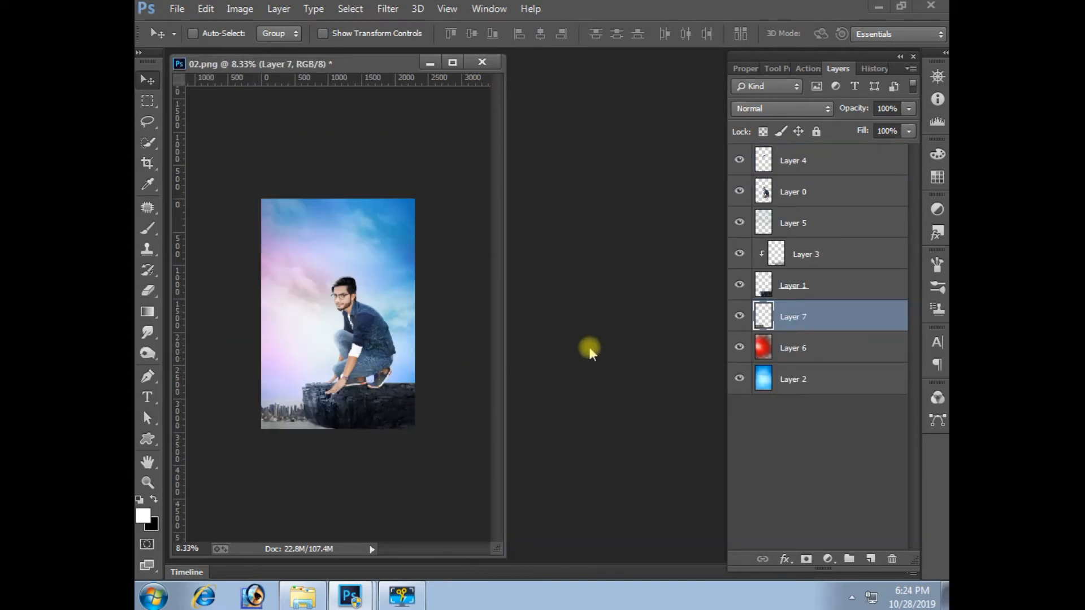
{"action": "key", "text": "f"}
{"action": "key", "text": "ctrl+plus"}
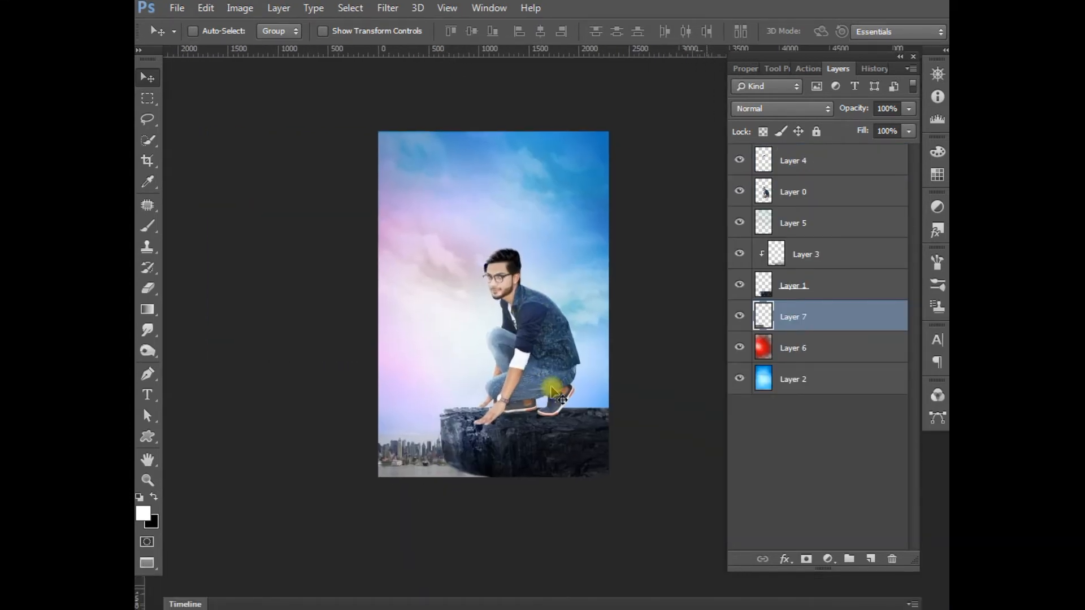
{"action": "key", "text": "ctrl+plus"}
{"action": "left_click_drag", "start_coordinate": [554, 424], "coordinate": [551, 434]}
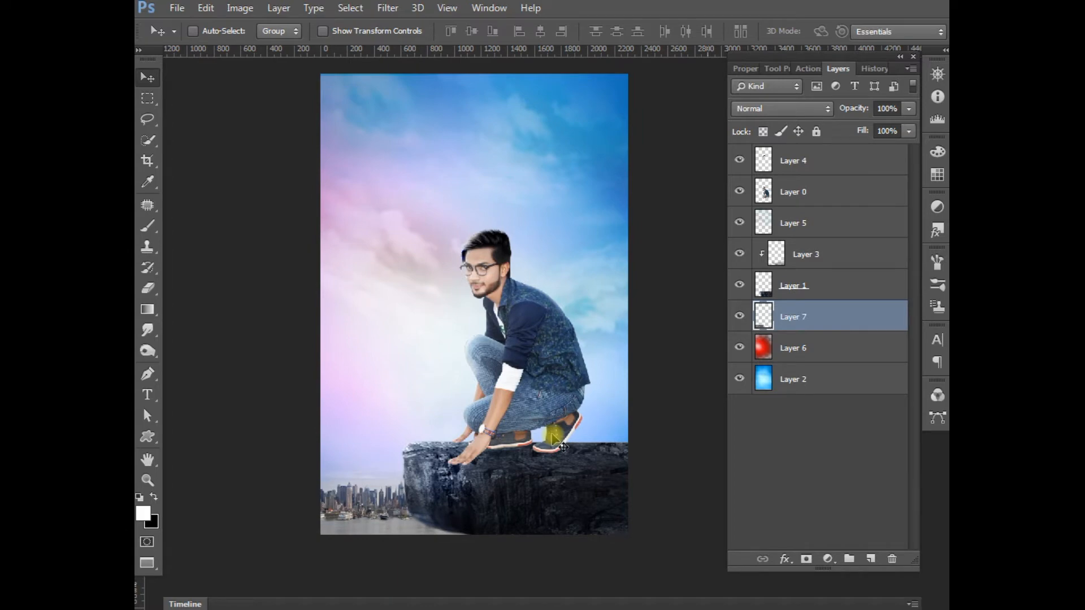
- Open 10.png, copy its dark shading into 02.png over the base of the city skyline, and close 10.png
{"action": "key", "text": "ctrl+o"}
{"action": "double_click", "coordinate": [419, 285]}
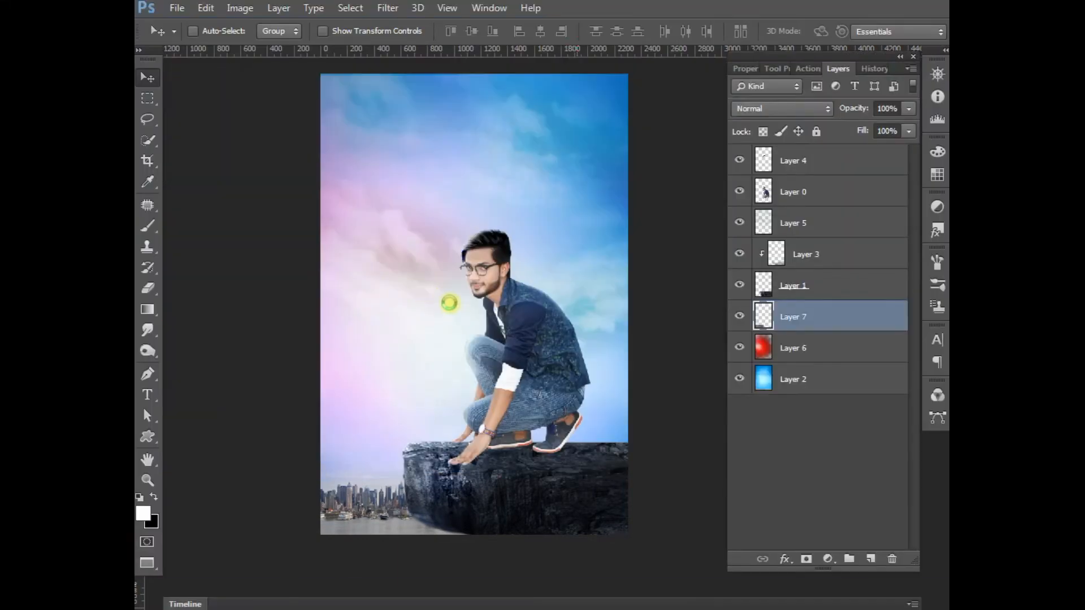
{"action": "key", "text": "f"}
{"action": "key", "text": "f"}
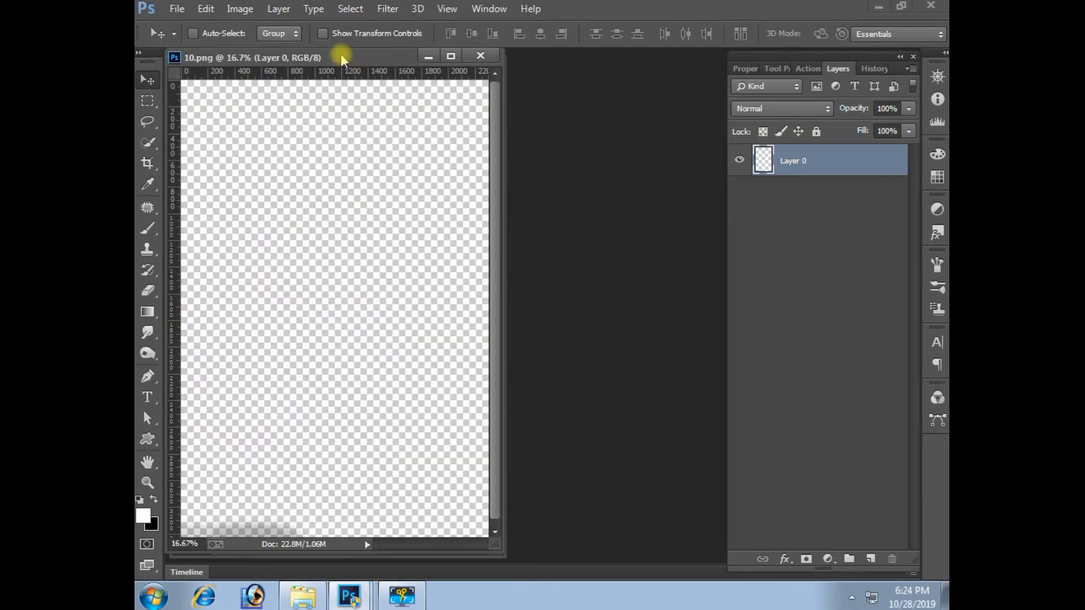
{"action": "left_click_drag", "start_coordinate": [341, 57], "coordinate": [583, 99]}
{"action": "left_click_drag", "start_coordinate": [556, 438], "coordinate": [317, 438]}
{"action": "left_click", "coordinate": [631, 347]}
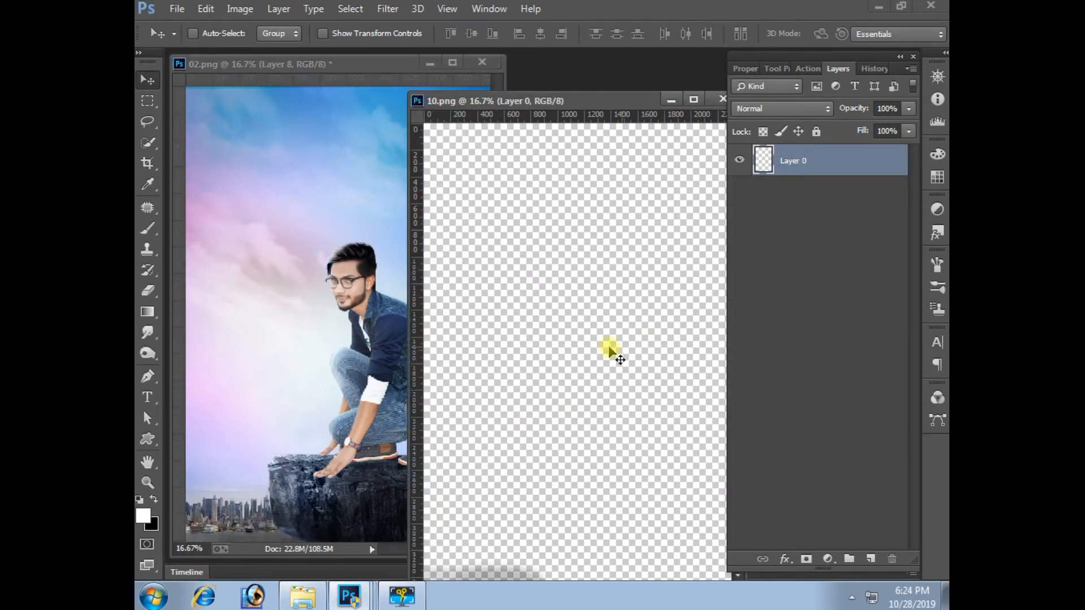
{"action": "key", "text": "ctrl+w"}
- Compare the skyline with and without the dark shading layer by toggling that layer's visibility
{"action": "key", "text": "ctrl+minus"}
{"action": "key", "text": "ctrl+bracketright"}
{"action": "key", "text": "ctrl+bracketleft"}
{"action": "left_click", "coordinate": [739, 316]}
{"action": "left_click", "coordinate": [739, 316]}
{"action": "left_click", "coordinate": [739, 316]}
{"action": "left_click", "coordinate": [739, 316]}
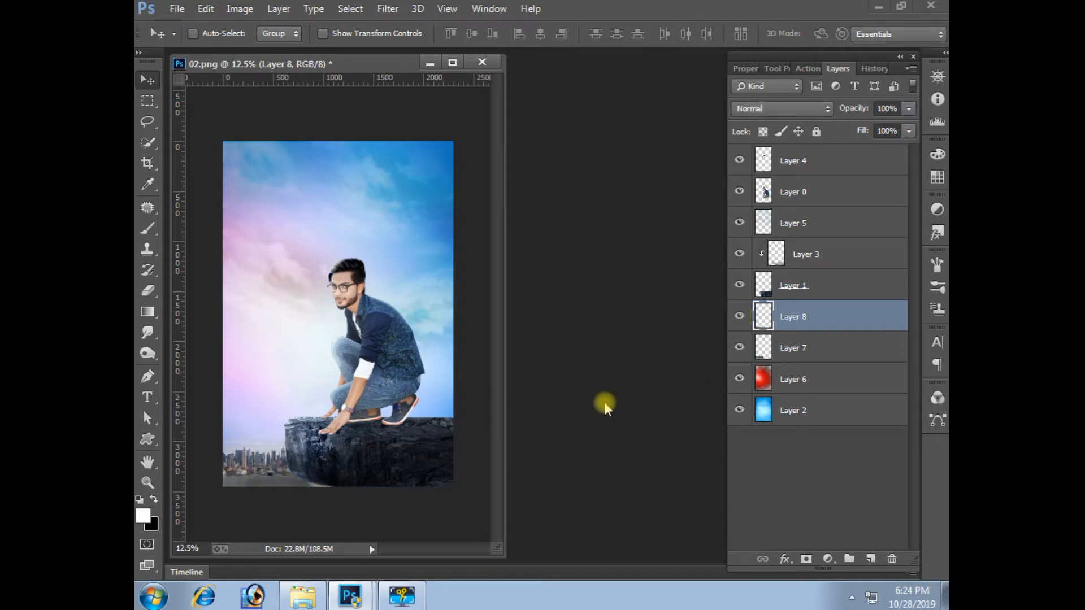
- Open 11.png, copy its "My Dreem City" text into 02.png along the poster's upper edge, and close 11.png
{"action": "key", "text": "ctrl+o"}
{"action": "double_click", "coordinate": [475, 305]}
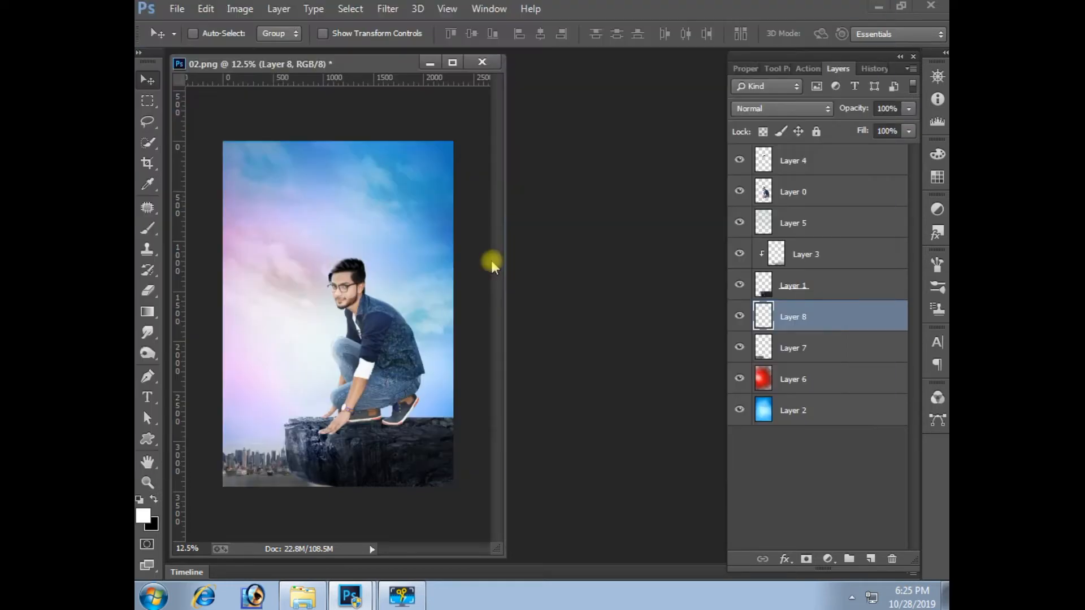
{"action": "left_click_drag", "start_coordinate": [366, 86], "coordinate": [625, 129]}
{"action": "left_click_drag", "start_coordinate": [625, 176], "coordinate": [353, 172]}
{"action": "key", "text": "ctrl+w"}
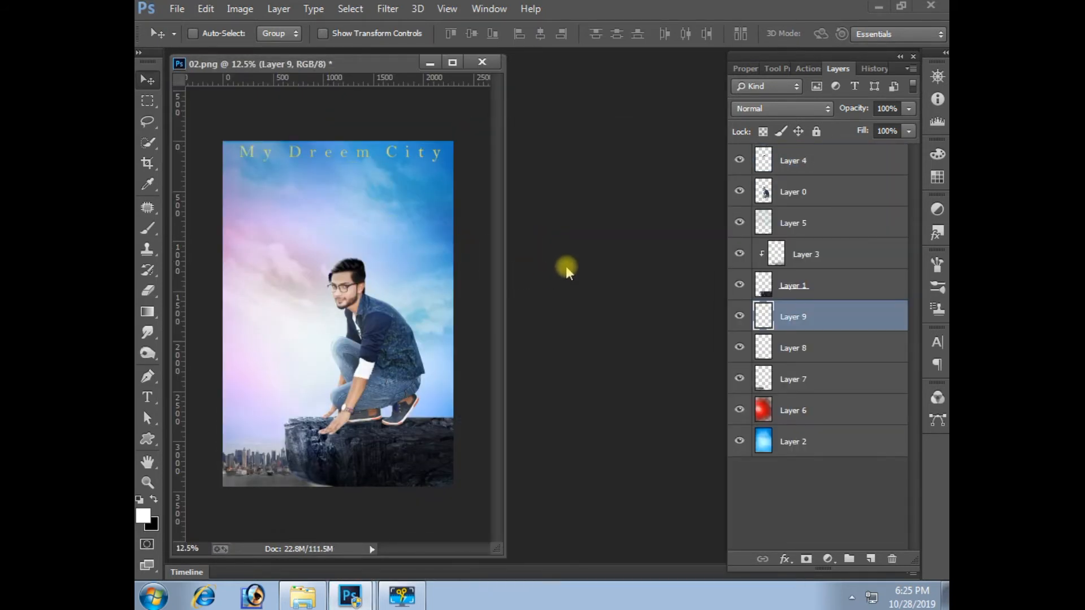
- Open 12.png, copy its "Alone Boy" title into 02.png beneath the "My Dreem City" text, and close 12.png
{"action": "key", "text": "ctrl+0"}
{"action": "key", "text": "z"}
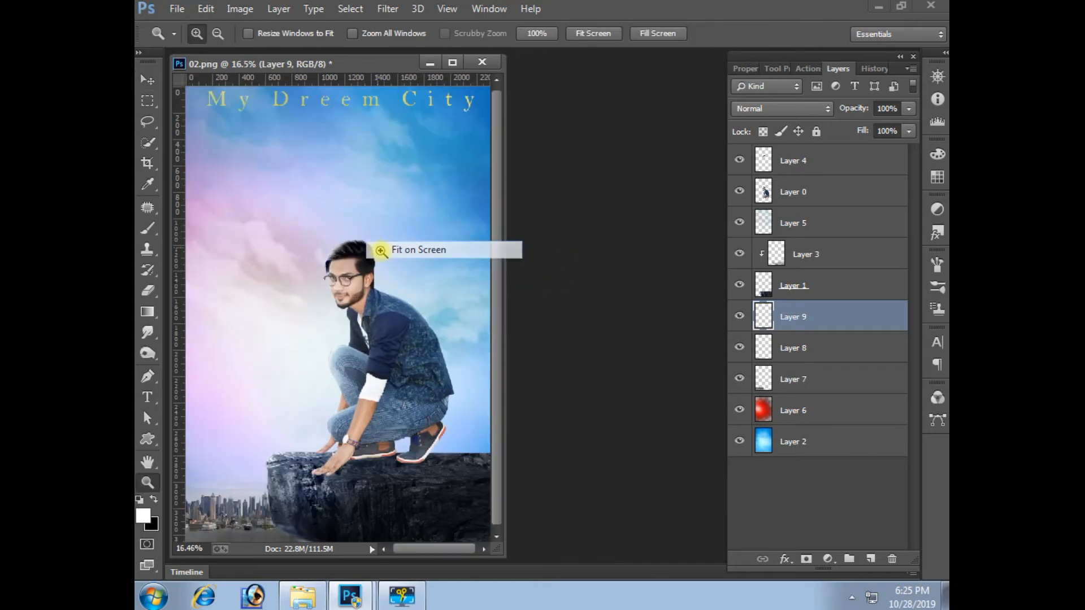
{"action": "key", "text": "ctrl+minus"}
{"action": "key", "text": "ctrl+o"}
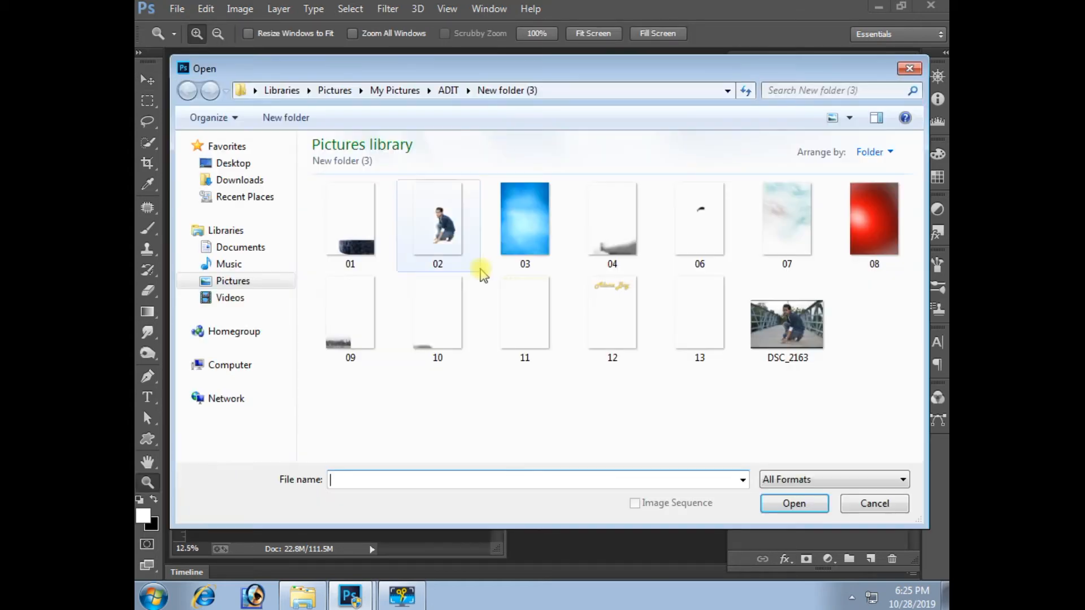
{"action": "double_click", "coordinate": [610, 317]}
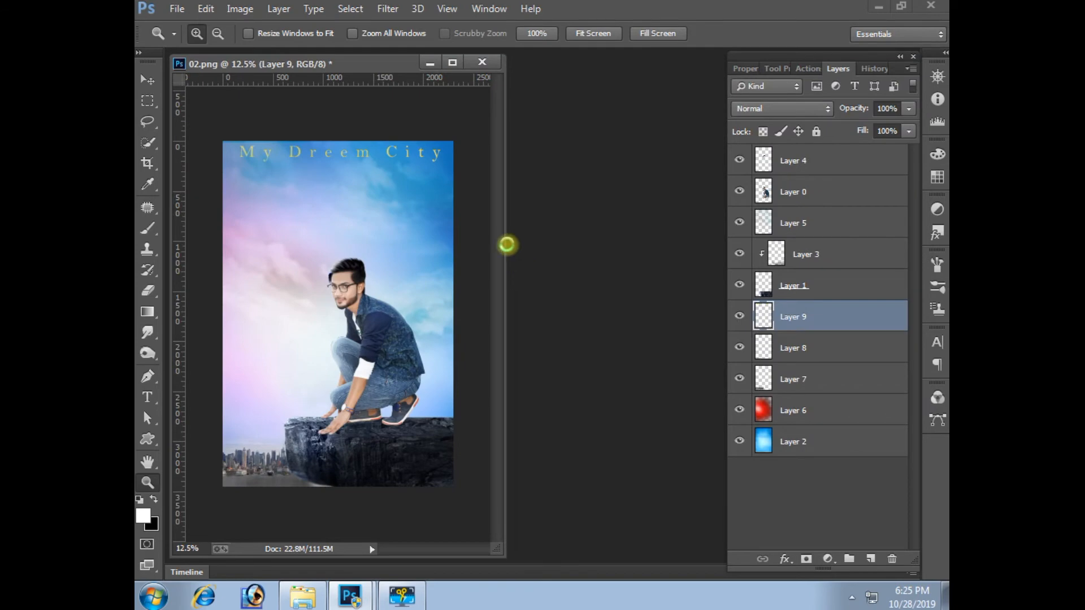
{"action": "left_click_drag", "start_coordinate": [317, 78], "coordinate": [638, 147]}
{"action": "left_click_drag", "start_coordinate": [623, 240], "coordinate": [356, 207]}
{"action": "left_click", "coordinate": [561, 250]}
{"action": "key", "text": "ctrl+w"}
{"action": "key", "text": "ctrl+plus"}
{"action": "key", "text": "ctrl+minus"}
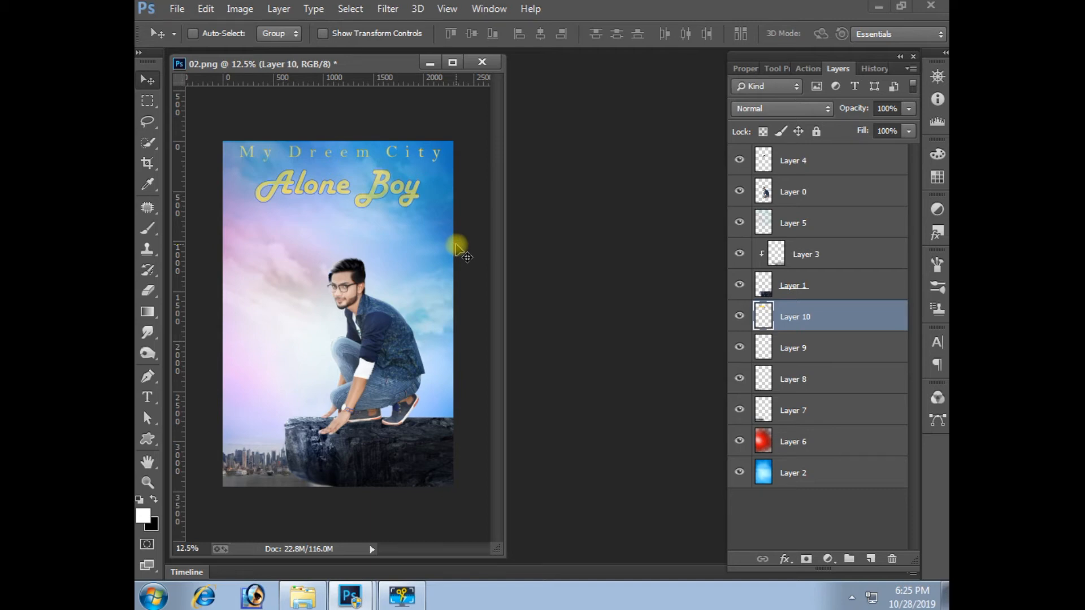
- Move the "Alone Boy" title layer directly above the man's layer
{"action": "key", "text": "ctrl+bracketright"}
{"action": "key", "text": "ctrl+bracketright"}
{"action": "key", "text": "ctrl+bracketright"}
{"action": "key", "text": "ctrl+bracketright"}
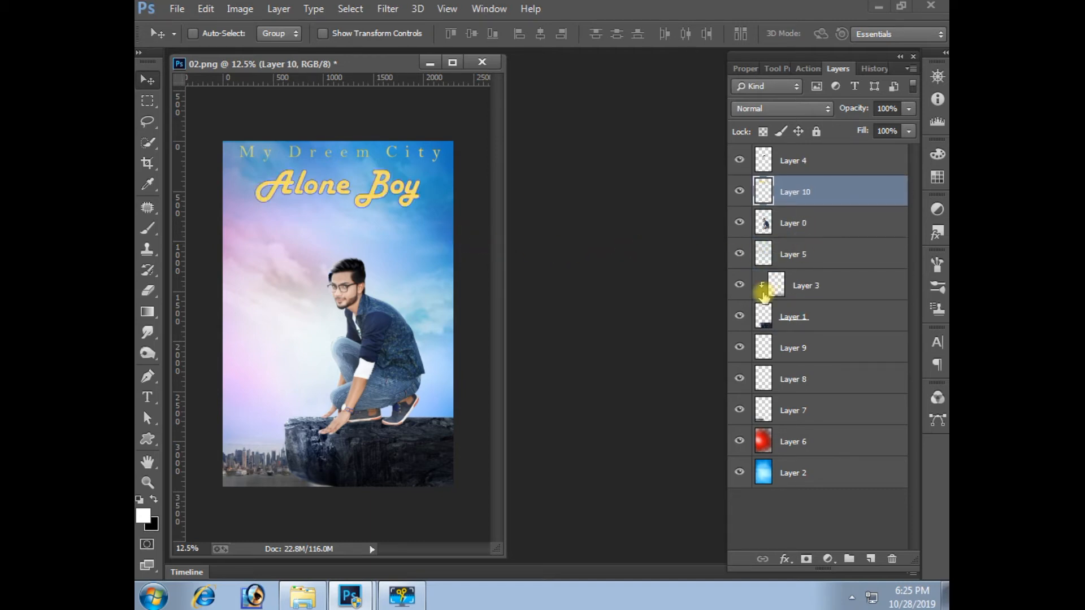
- Move the "My Dreem City" text layer to the top of the layer stack
{"action": "left_click", "coordinate": [779, 347]}
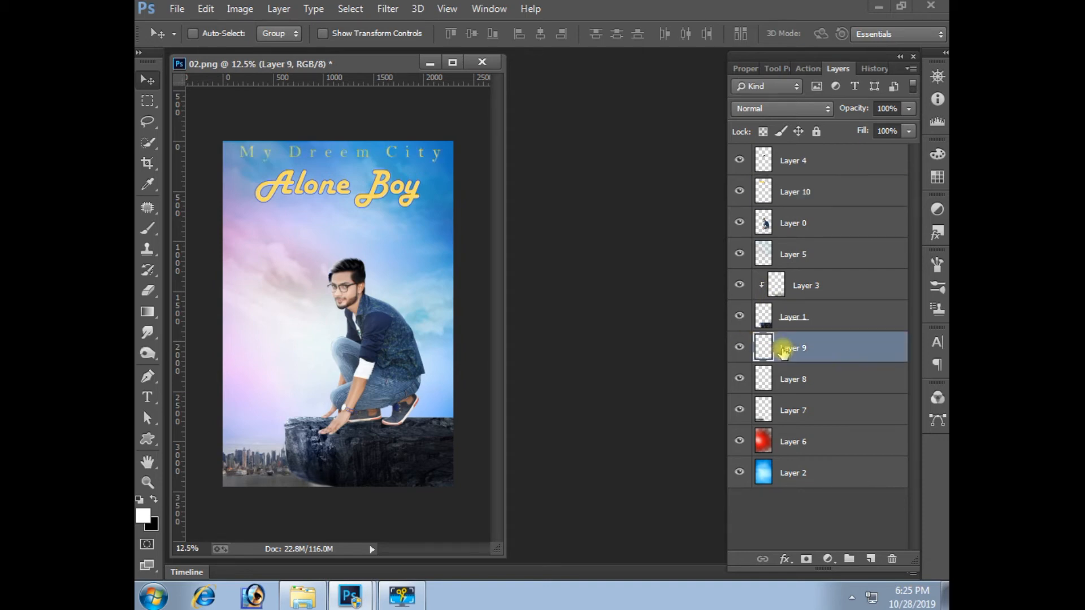
{"action": "key", "text": "ctrl+bracketright"}
{"action": "key", "text": "ctrl+bracketright"}
{"action": "key", "text": "ctrl+bracketright"}
{"action": "key", "text": "ctrl+bracketright"}
{"action": "key", "text": "ctrl+bracketright"}
{"action": "key", "text": "ctrl+bracketright"}
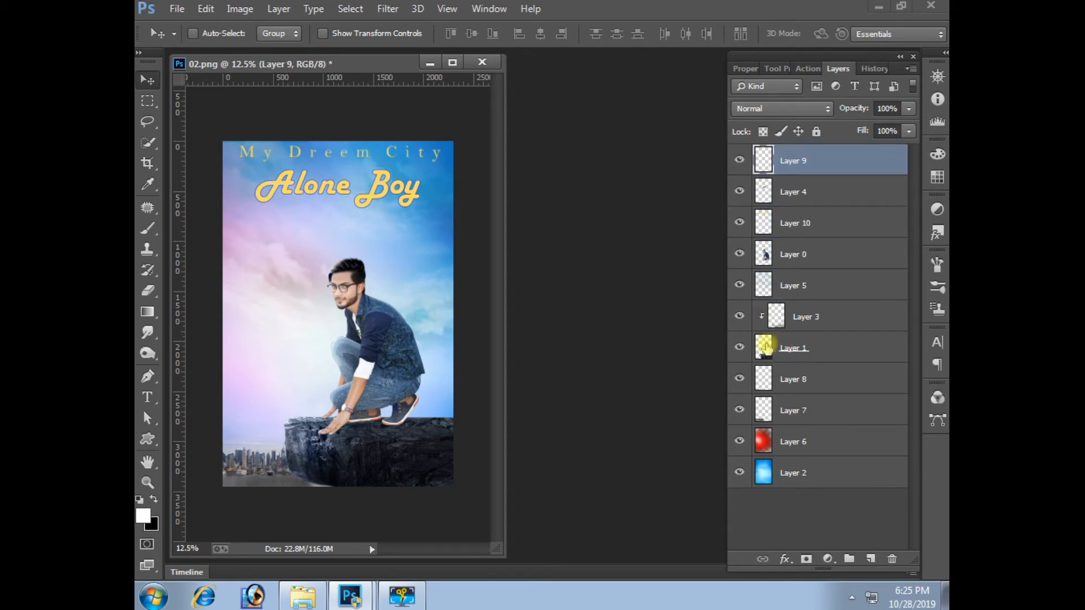
- Open 13.png, copy its "Saroha I Creation" text into 02.png along the poster's lower edge, and close 13.png
{"action": "key", "text": "ctrl+o"}
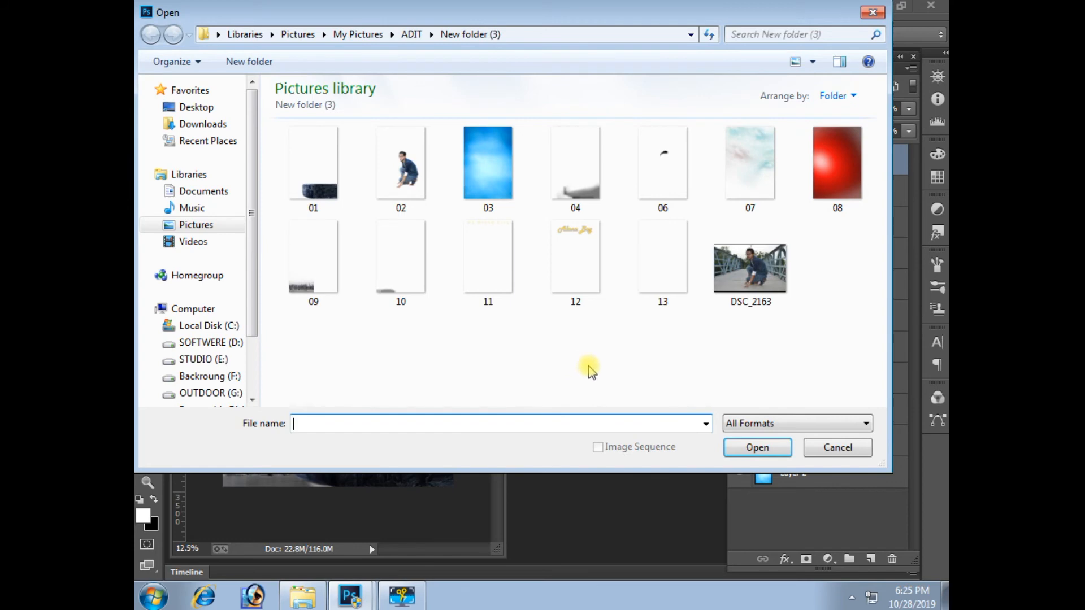
{"action": "double_click", "coordinate": [661, 272]}
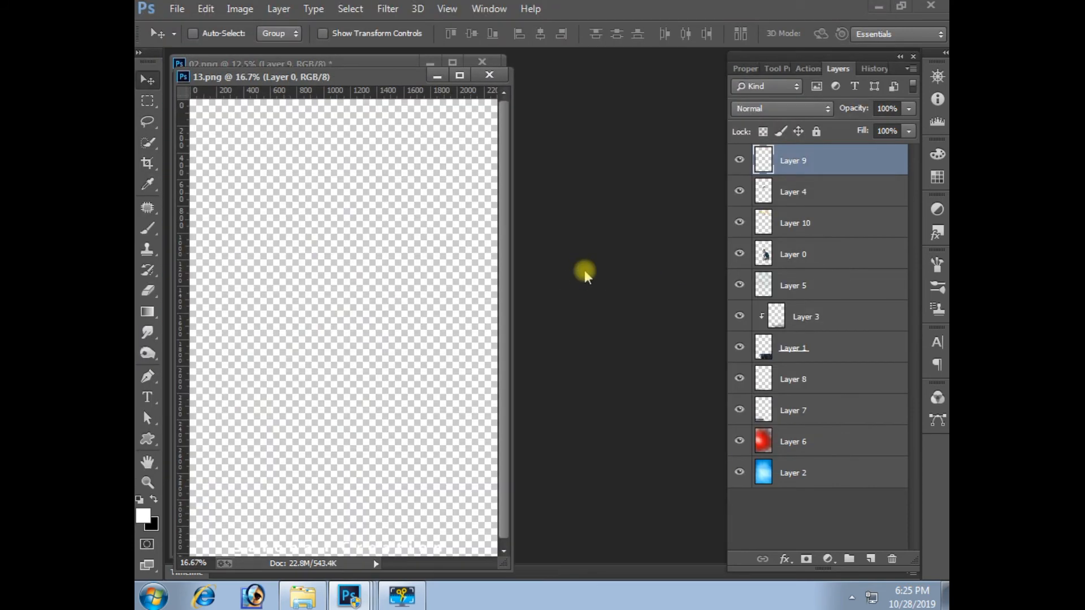
{"action": "left_click_drag", "start_coordinate": [331, 79], "coordinate": [568, 96]}
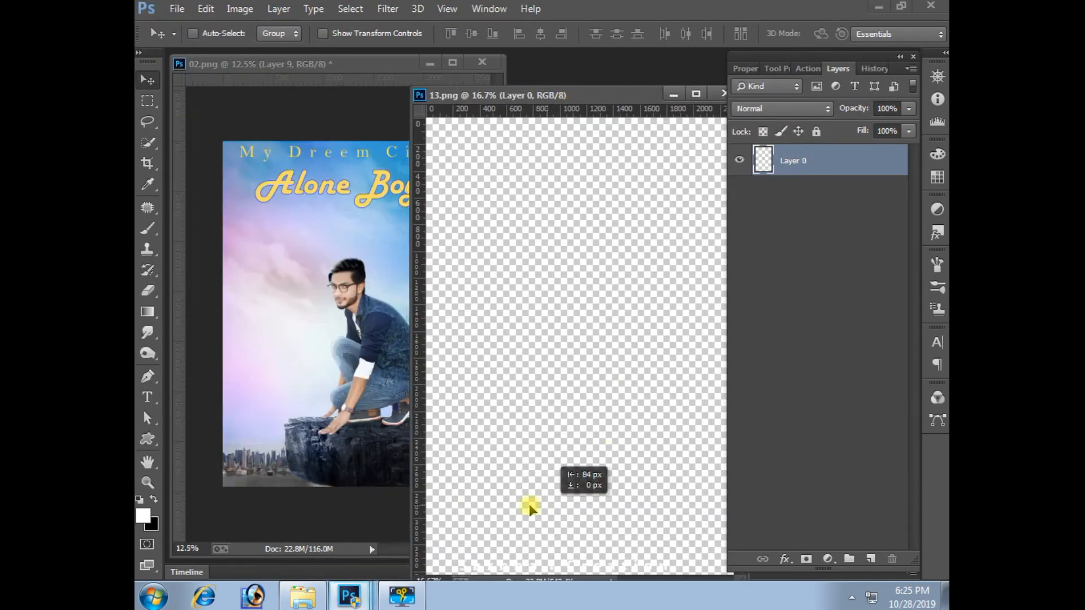
{"action": "left_click", "coordinate": [451, 492]}
{"action": "left_click", "coordinate": [580, 398]}
{"action": "key", "text": "ctrl+w"}
{"action": "scroll", "coordinate": [430, 331], "scroll_direction": "up", "scroll_amount": 1}
{"action": "scroll", "coordinate": [430, 332], "scroll_direction": "down", "scroll_amount": 1}
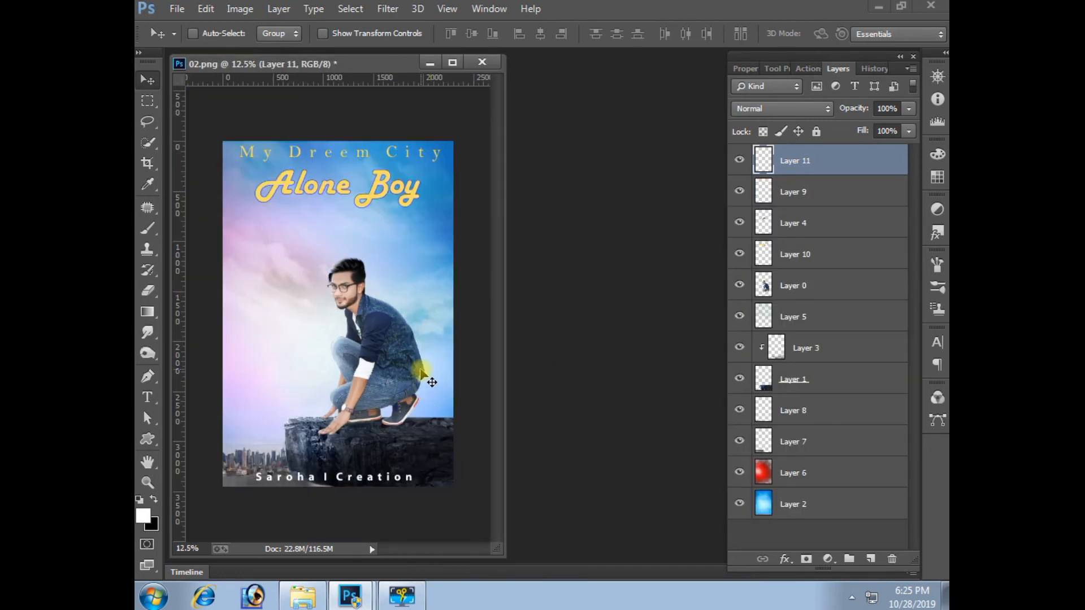
{"action": "left_click", "coordinate": [452, 63]}
{"action": "scroll", "coordinate": [528, 345], "scroll_direction": "up", "scroll_amount": 1}
{"action": "left_click_drag", "start_coordinate": [523, 411], "coordinate": [454, 405]}
{"action": "scroll", "coordinate": [538, 391], "scroll_direction": "down", "scroll_amount": 1}
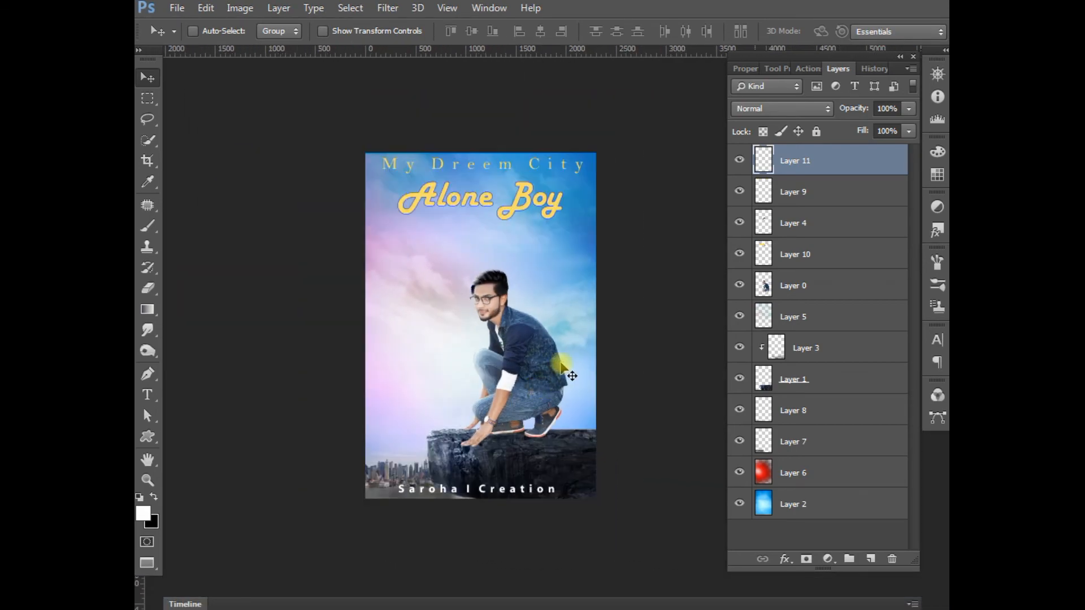